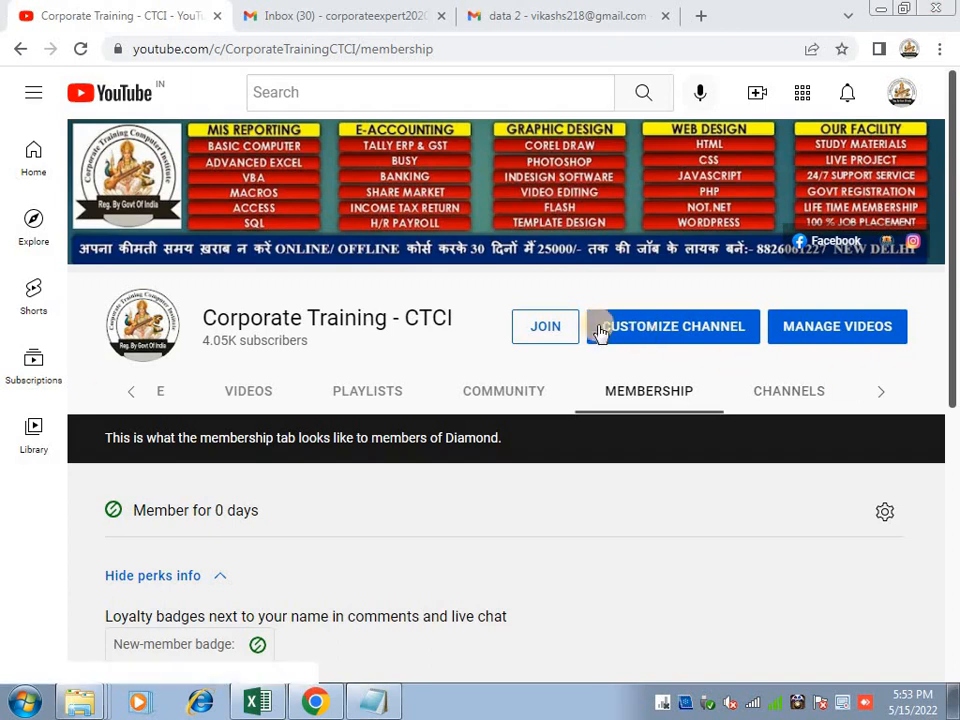
Scroll through the channel's playlists, then bring up the channel's About page
left_click(396, 398)
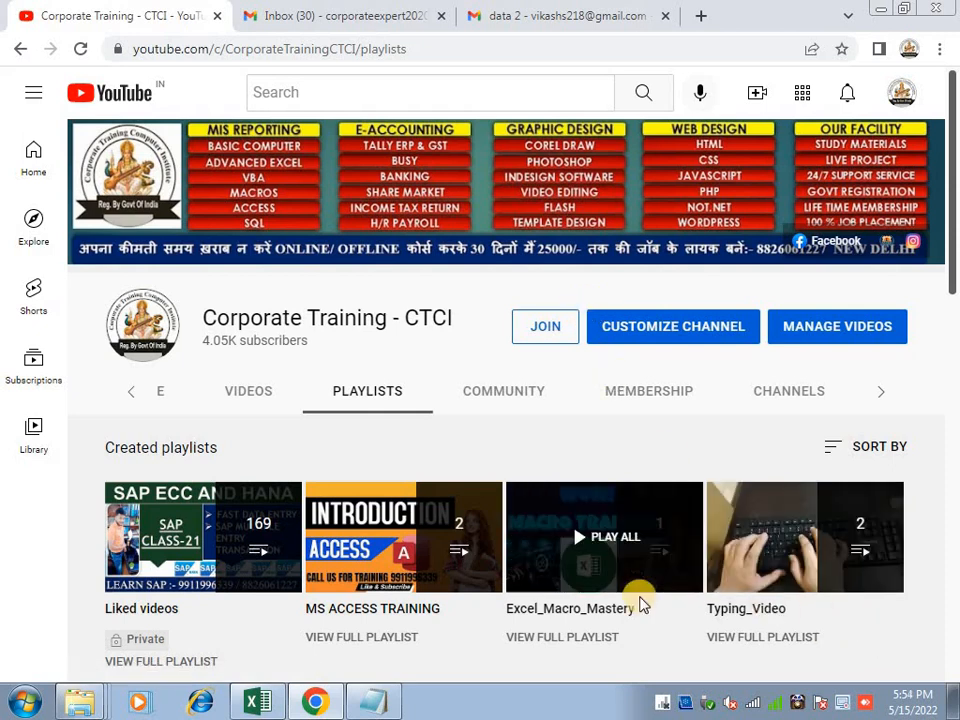
left_click_drag(955, 165, 955, 297)
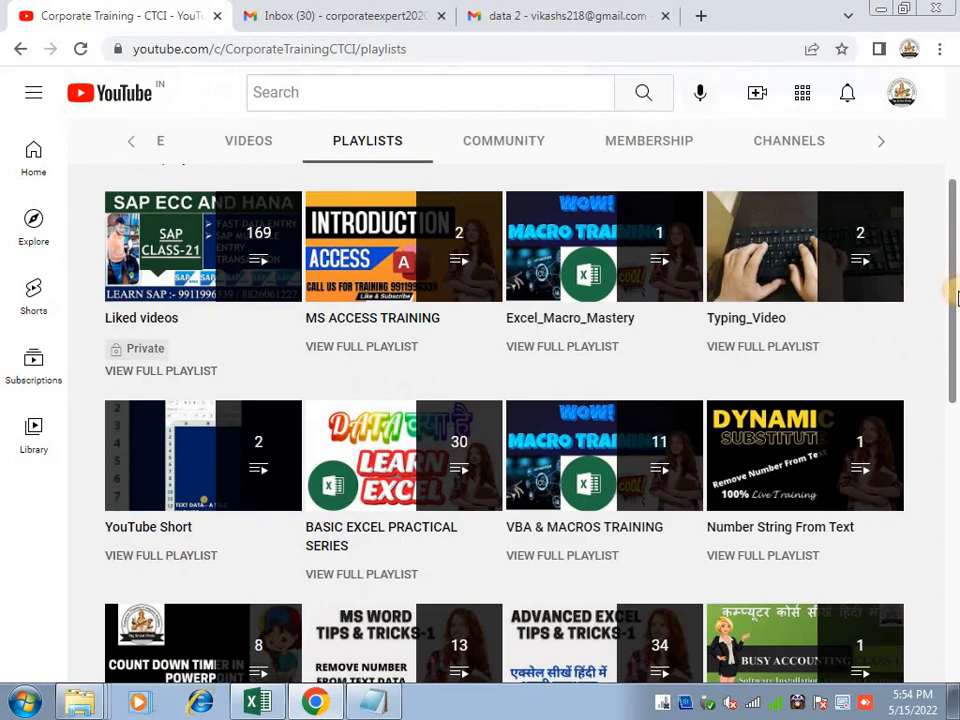
left_click_drag(955, 297, 955, 566)
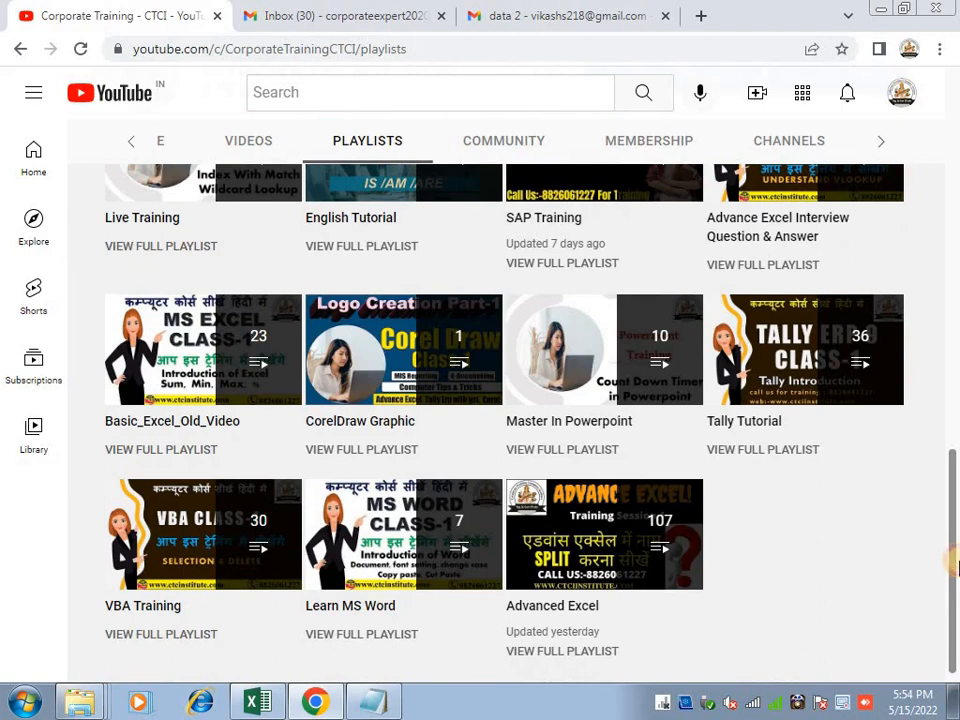
left_click_drag(955, 565, 955, 150)
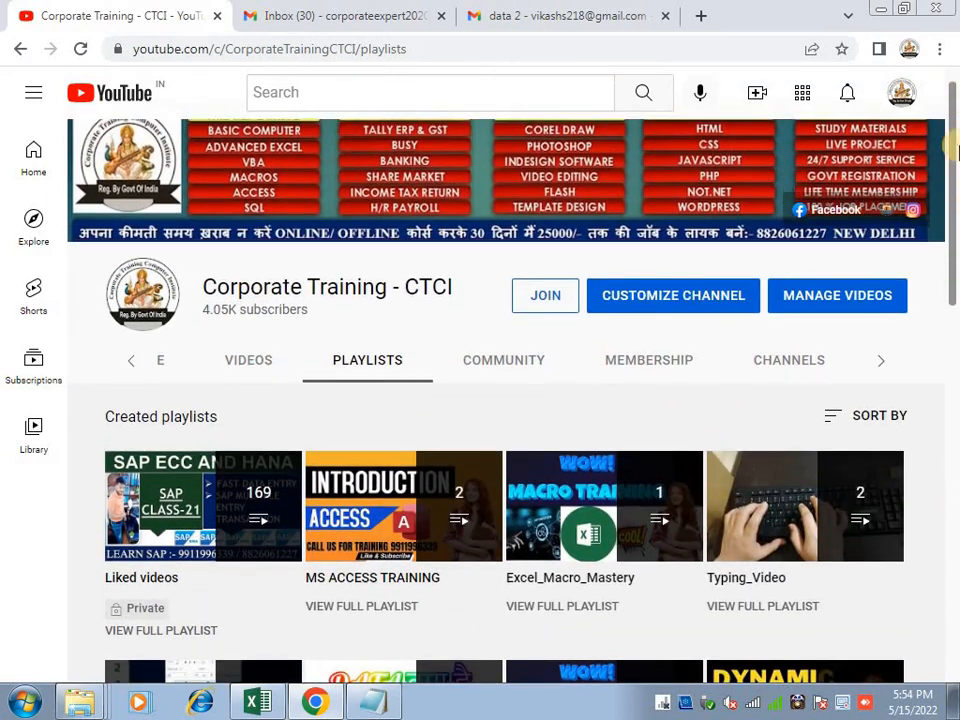
left_click(884, 368)
left_click(664, 360)
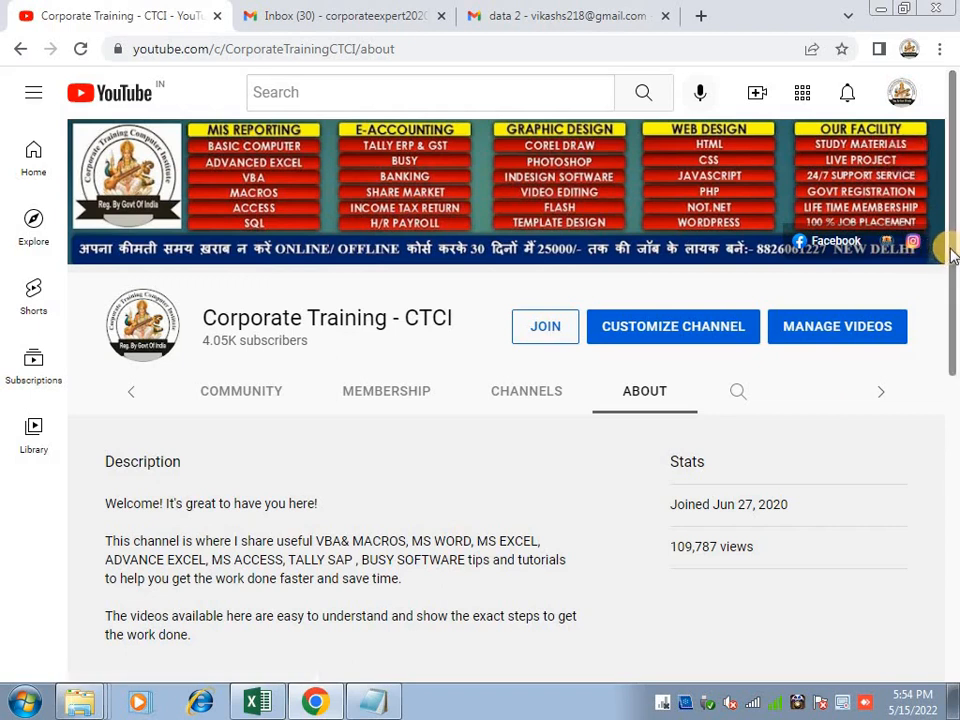
left_click_drag(952, 255, 950, 310)
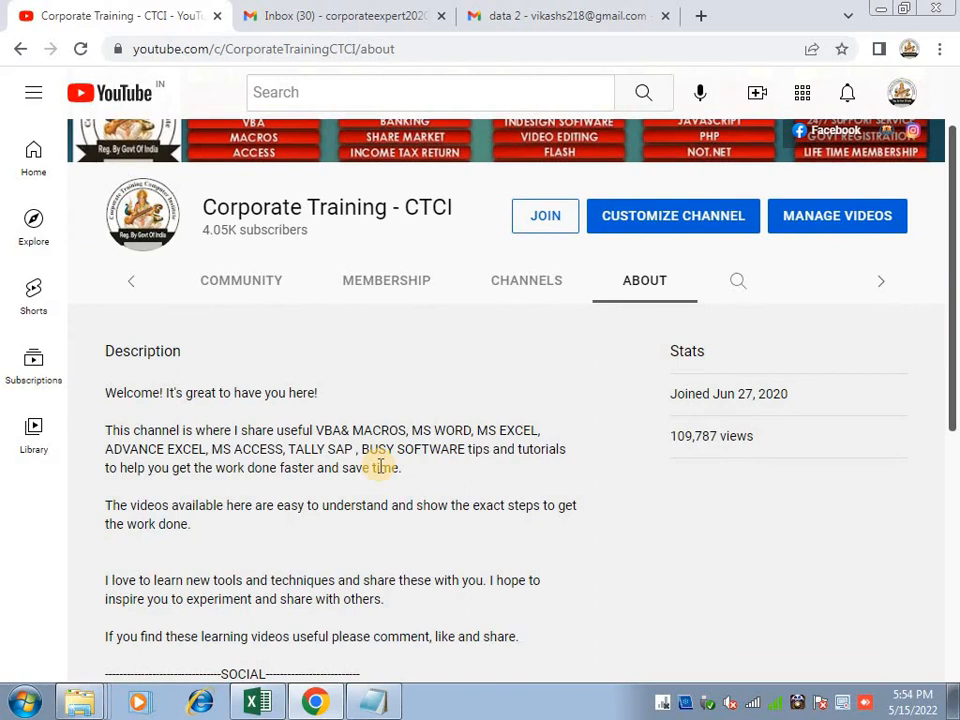
scroll(380, 467, "up", 2)
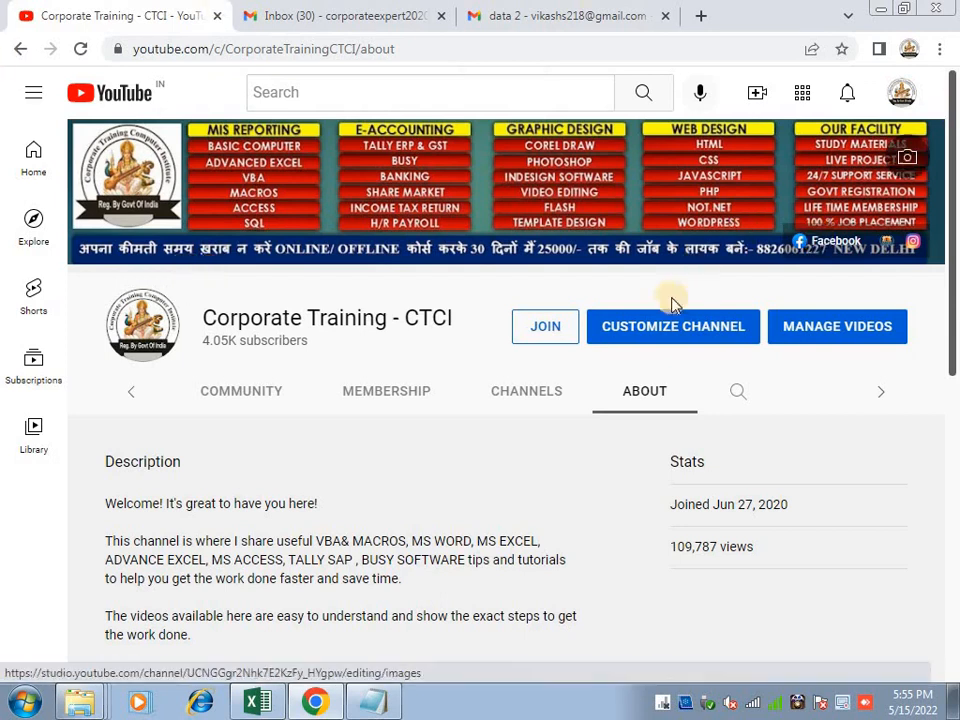
left_click(574, 336)
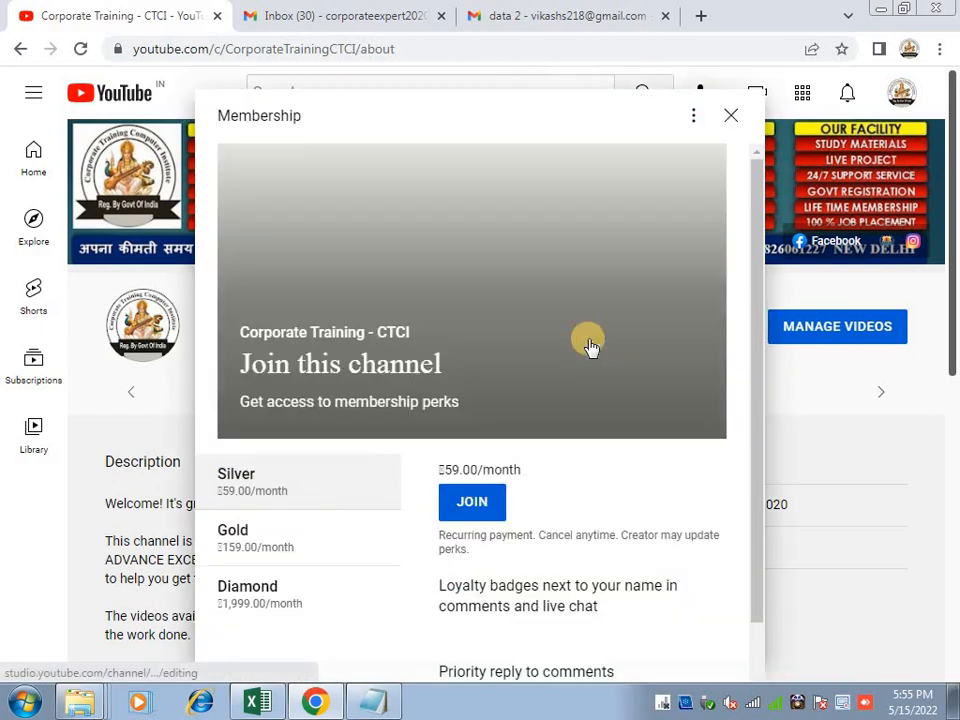
scroll(253, 420, "down", 1)
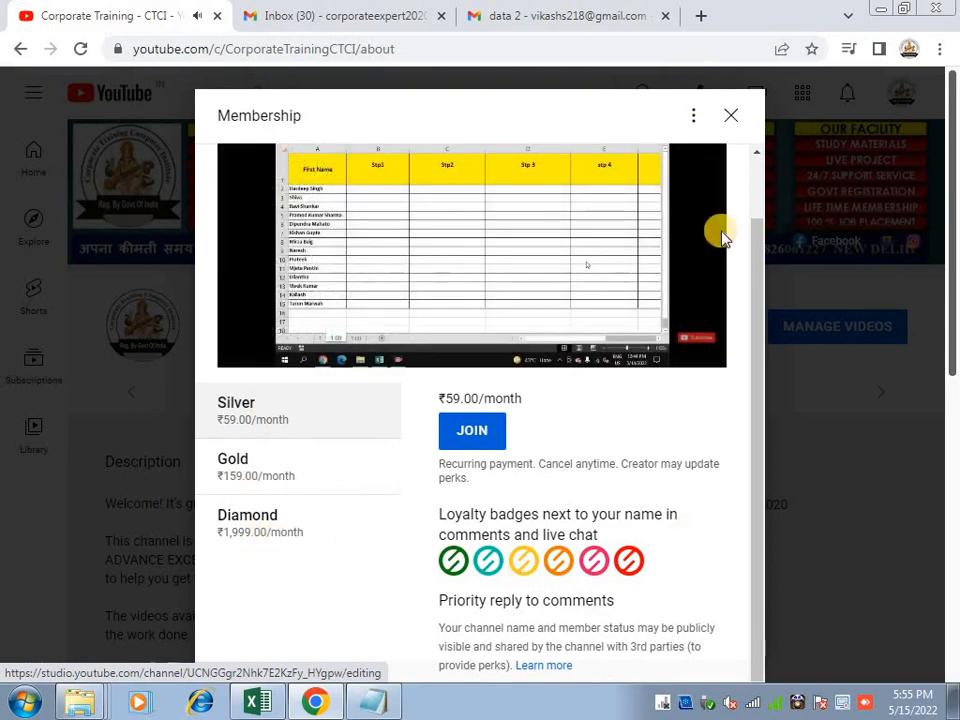
left_click_drag(754, 390, 765, 245)
left_click(732, 118)
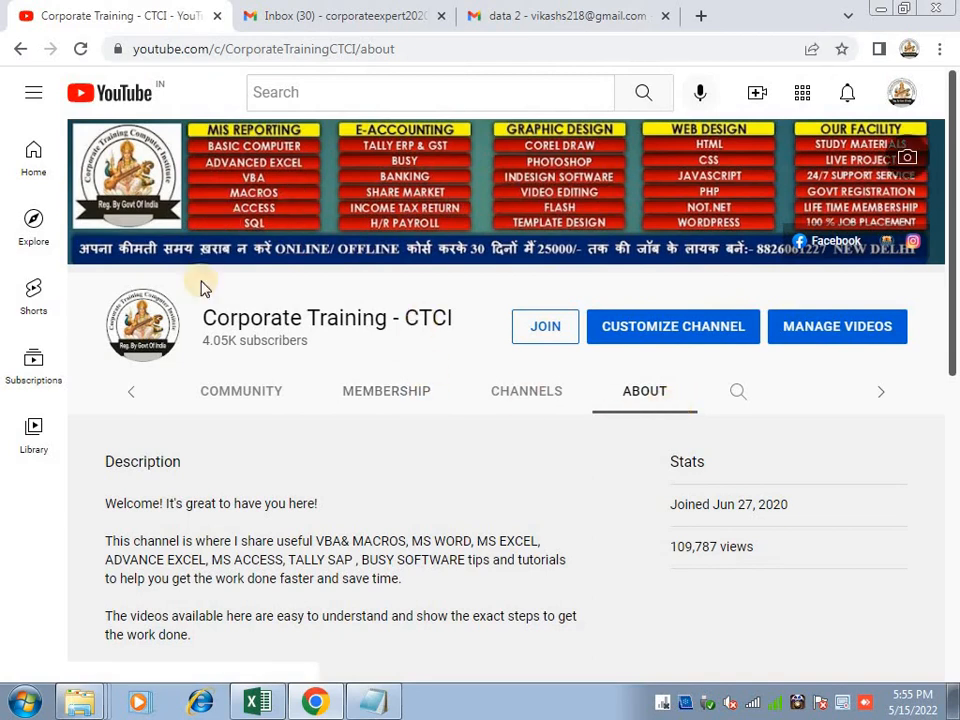
triple_click(293, 328)
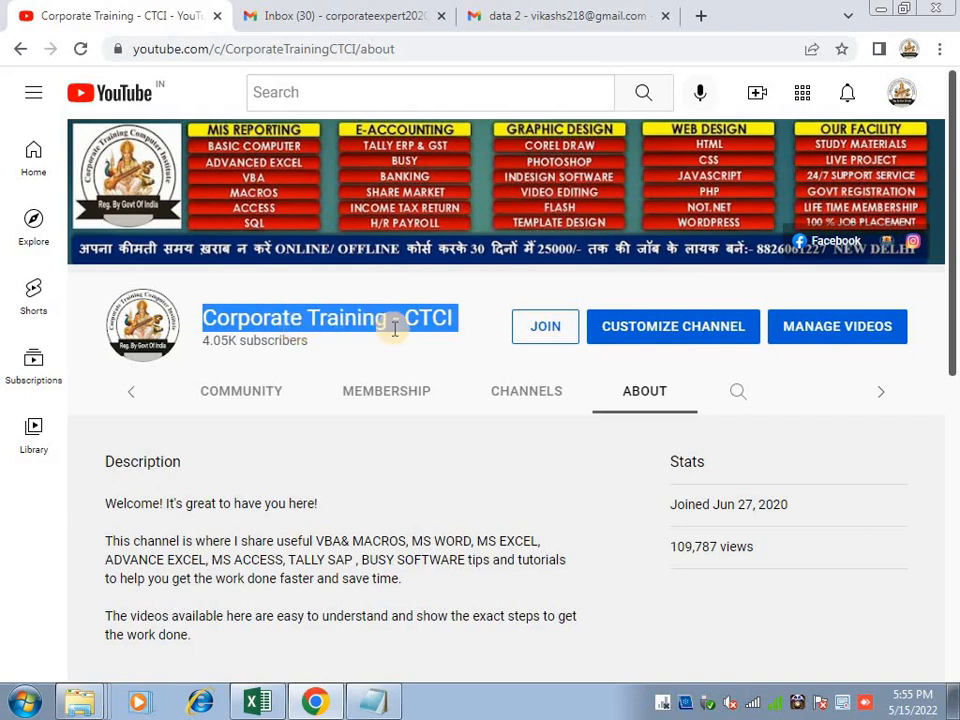
In Excel, on sheet 1 (3) zoomed out, make the full names in A2:A15 bold
left_click(256, 700)
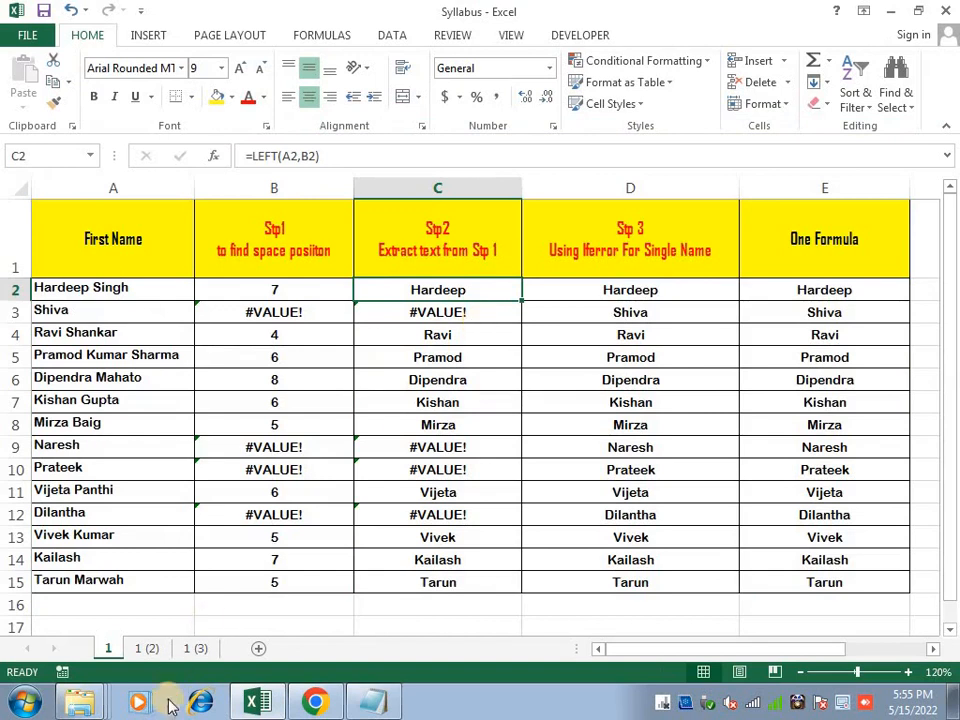
left_click(195, 648)
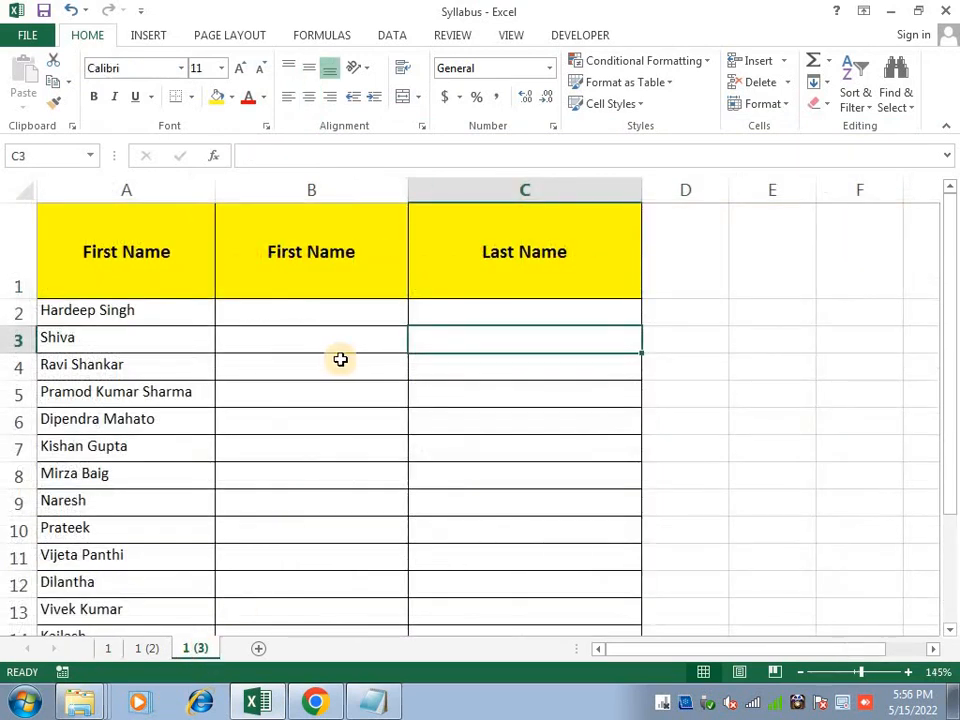
left_click(856, 671)
left_click_drag(75, 286, 105, 579)
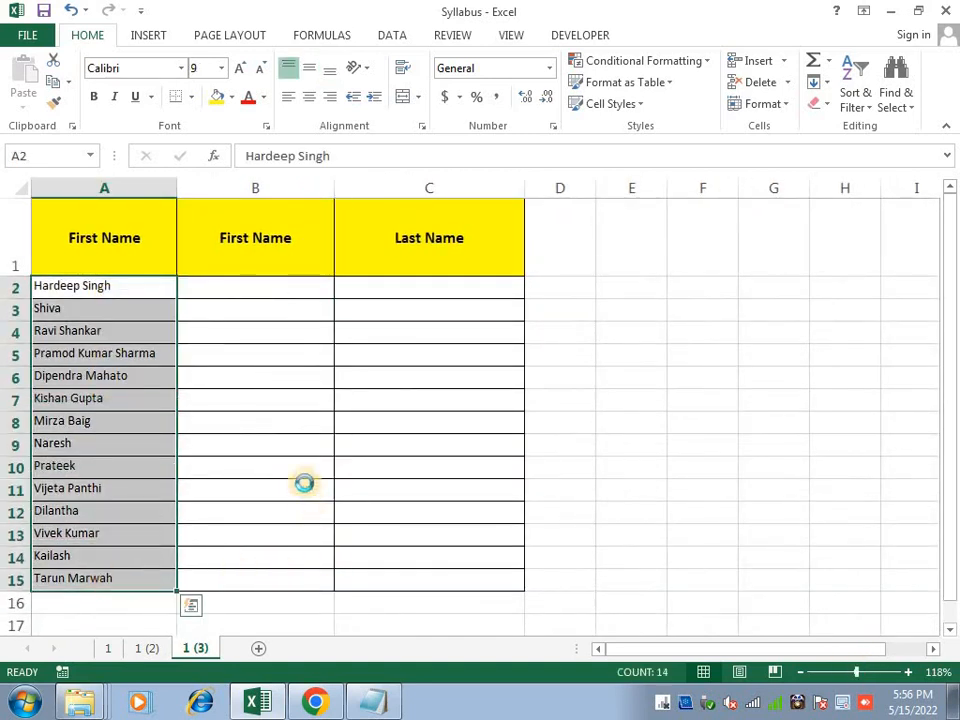
key("ctrl+b")
left_click(85, 353)
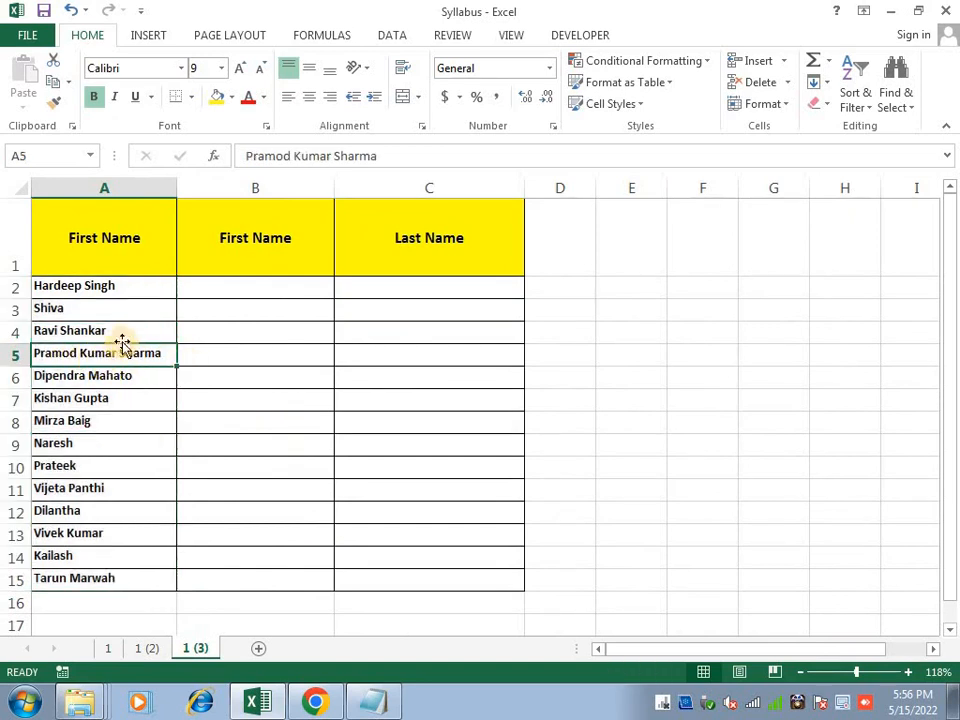
left_click(142, 333)
double_click(142, 333)
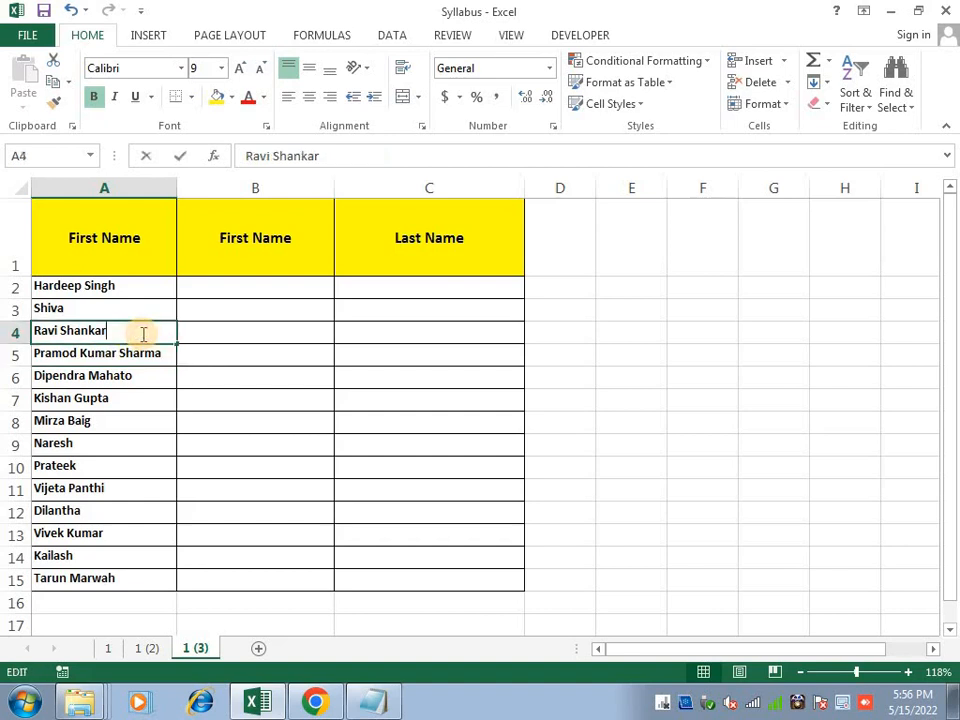
type("d")
key("BackSpace")
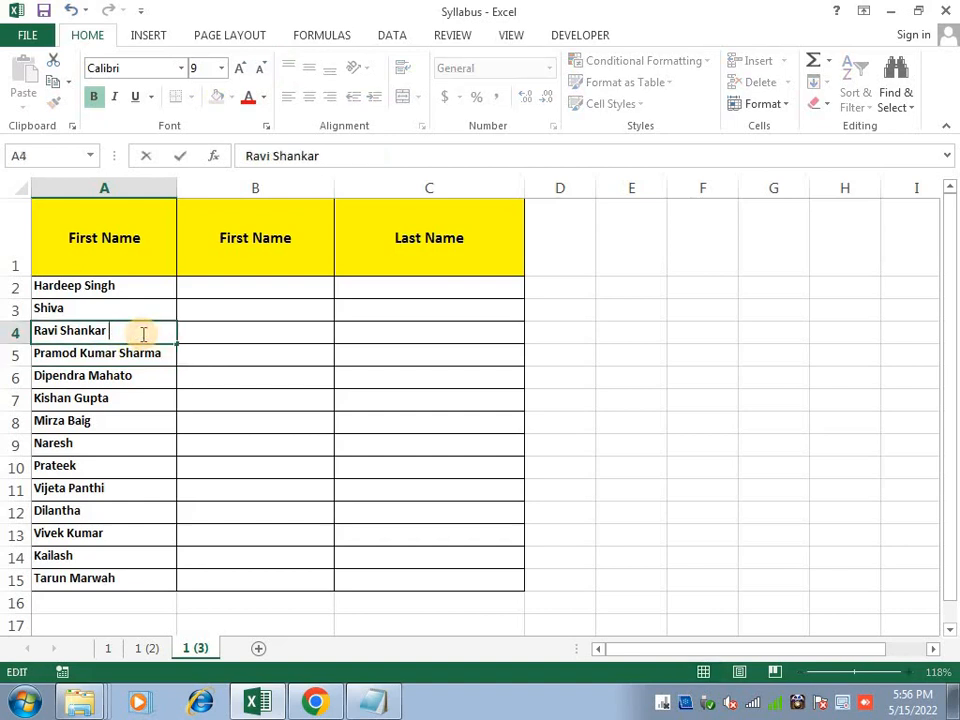
type("Dubey")
key("Return")
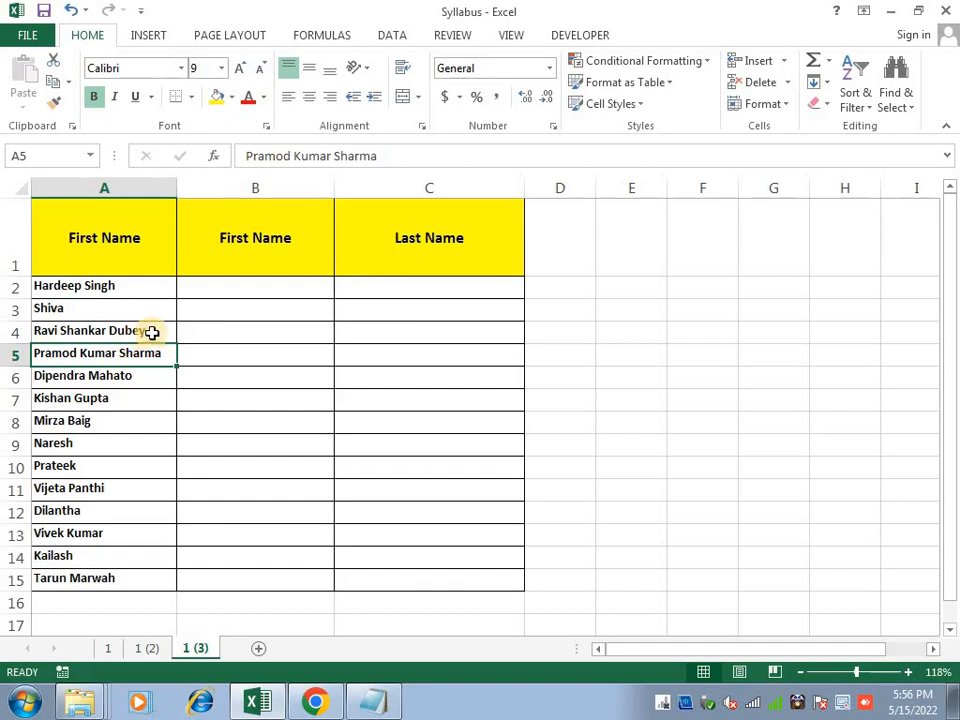
left_click(244, 283)
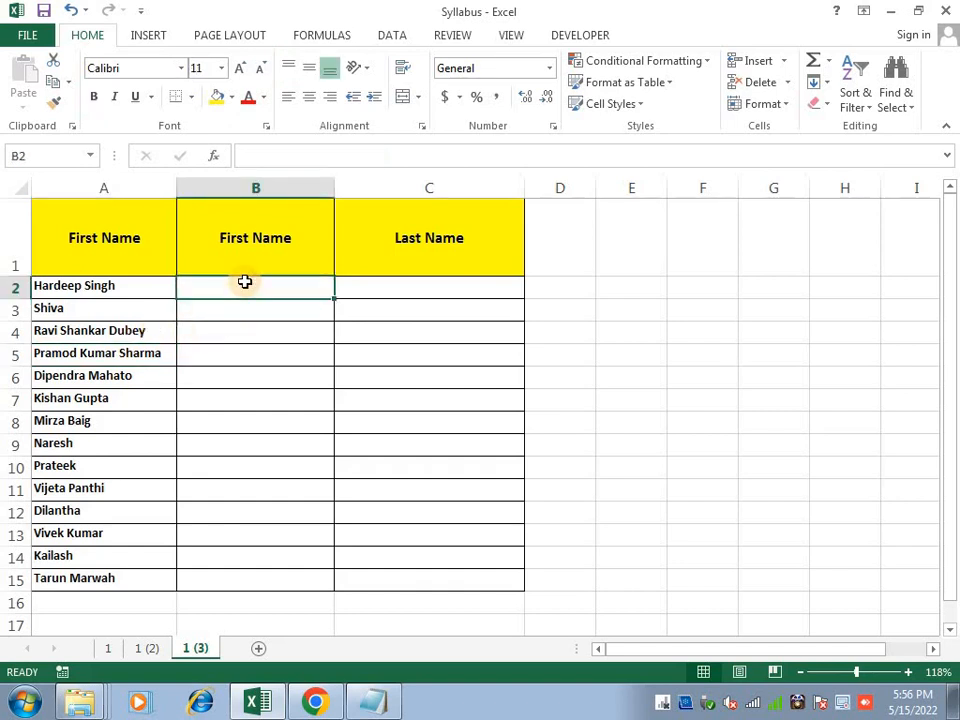
Enter =LEFT(A2,FIND(" ",A2)-1) in B2 and fill it down to B15
type("=le")
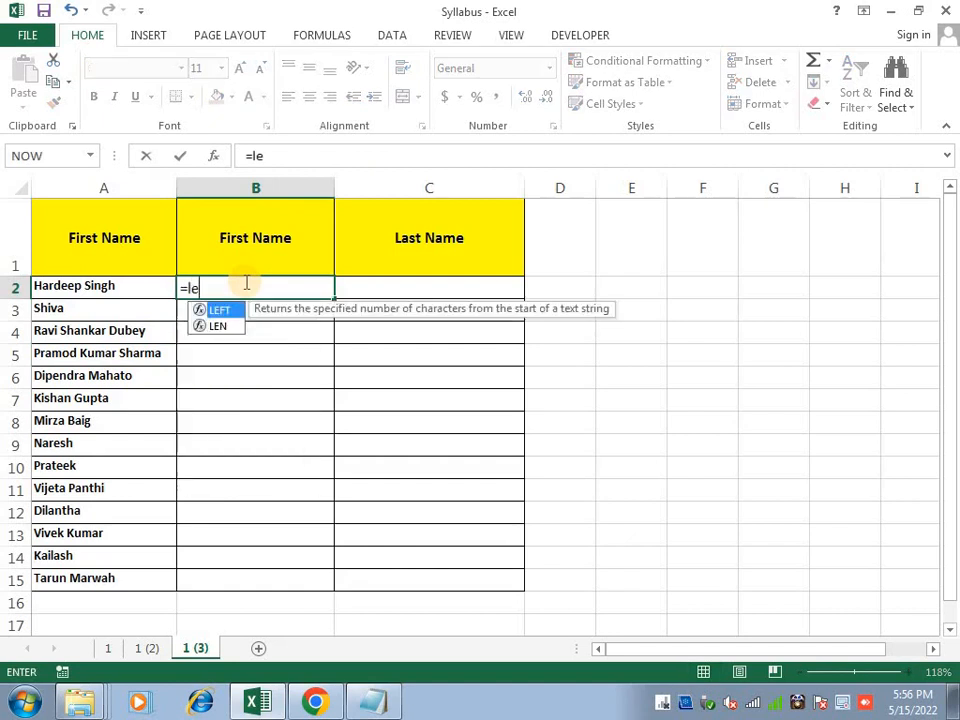
type("ft")
key("Tab")
key("Left")
type(",f")
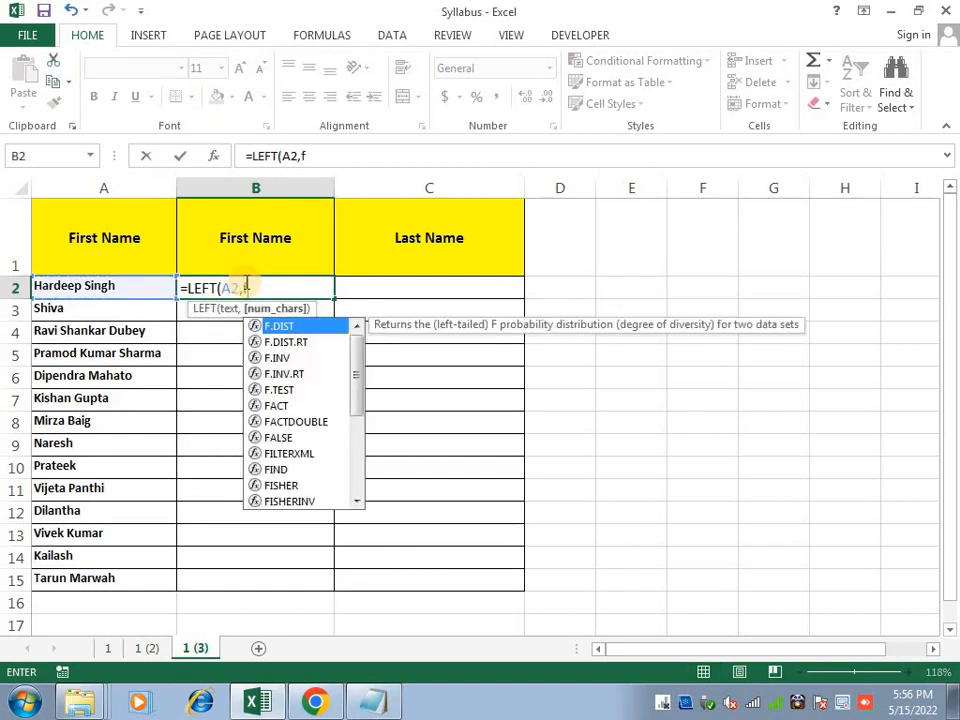
type("ind(\" \",")
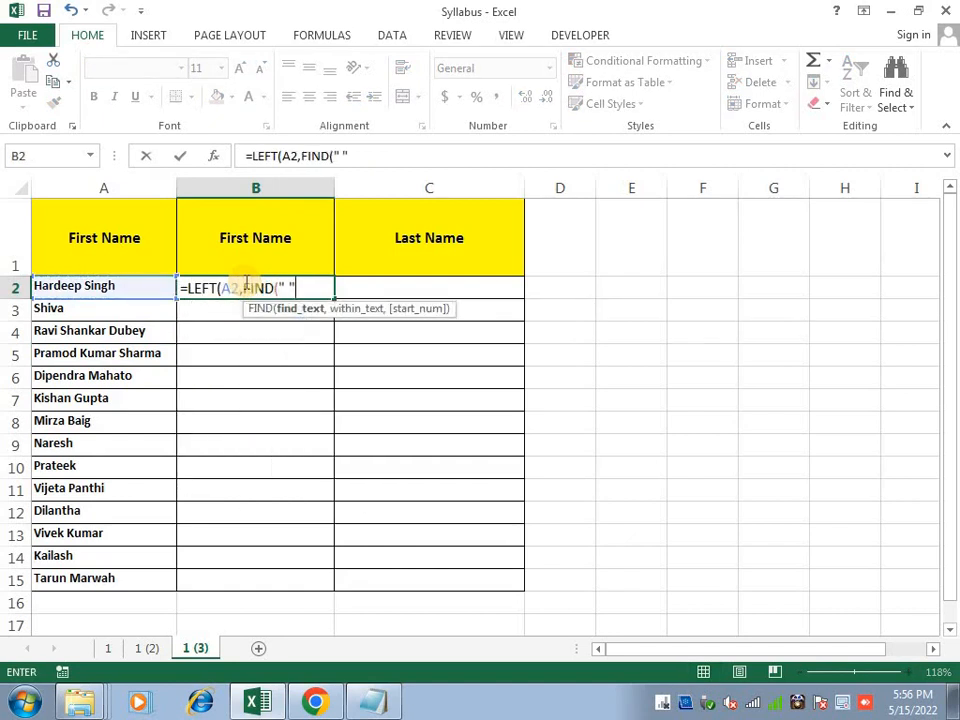
key("Left")
key("Down")
key("Up")
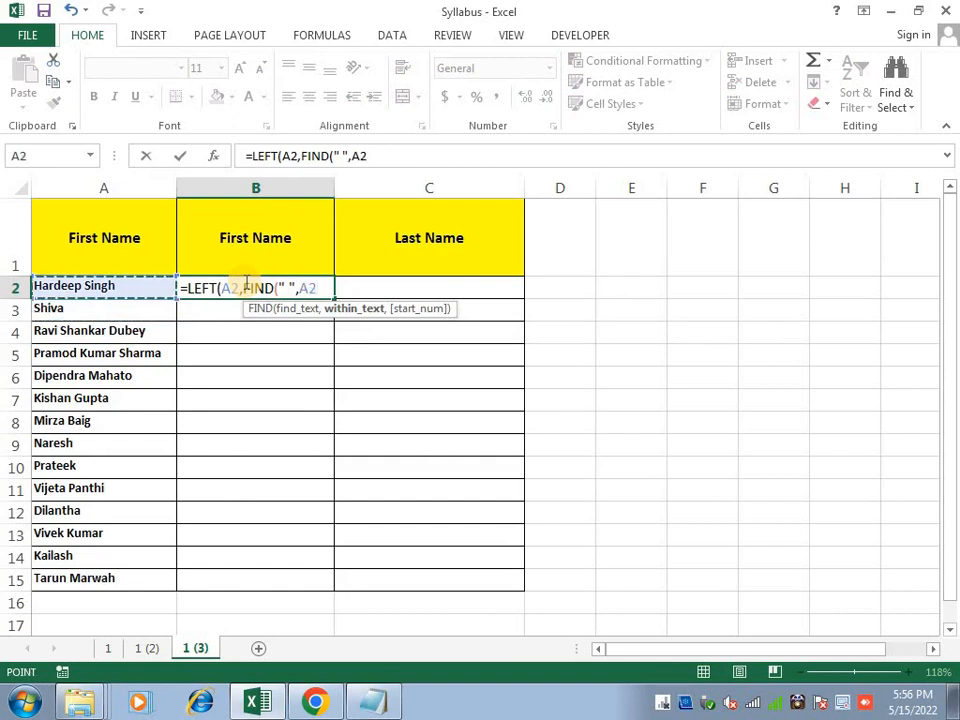
type(")-1)")
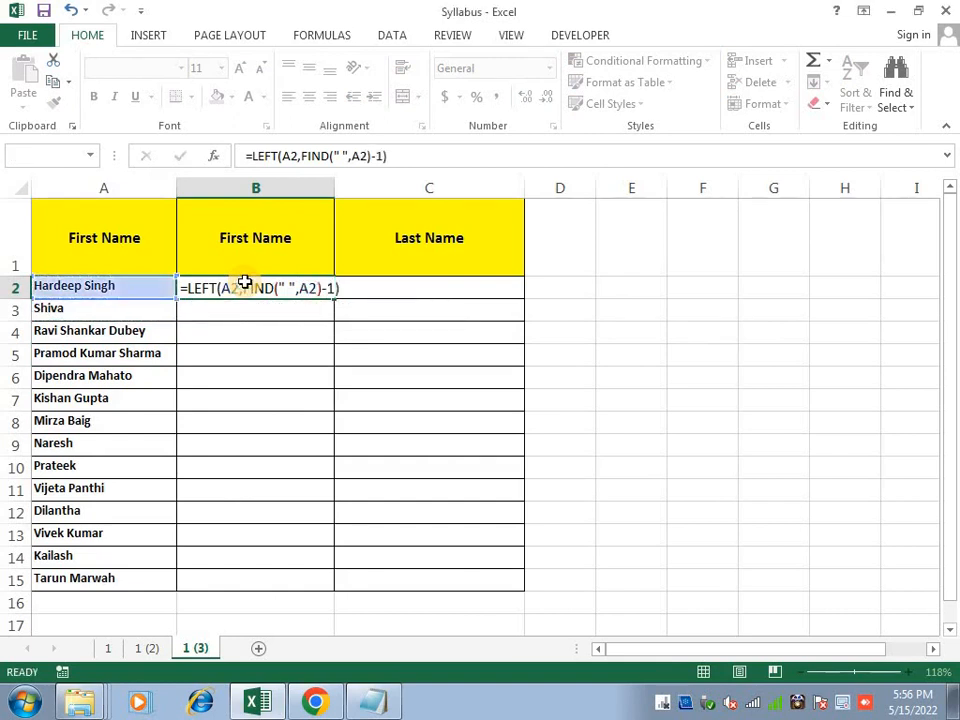
key("Return")
left_click(245, 282)
key("shift+Down")
key("shift+Down")
key("shift+Down")
key("shift+Down")
key("shift+Down")
key("shift+Down")
key("shift+Down")
key("shift+Down")
key("shift+Down")
key("shift+Down")
key("shift+Down")
key("shift+Down")
key("shift+Down")
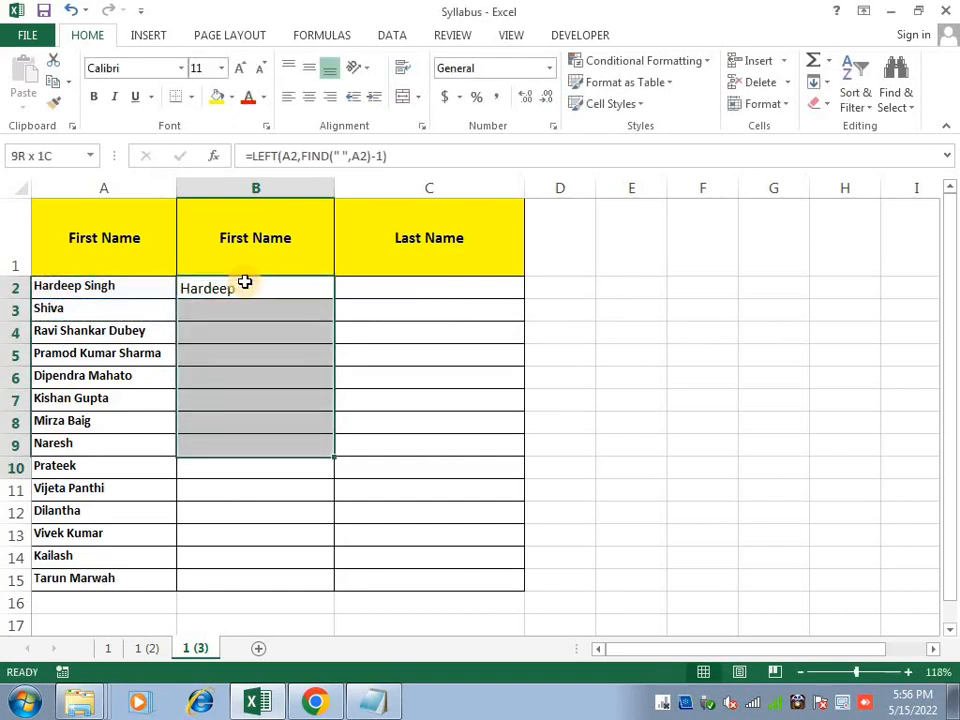
key("ctrl+d")
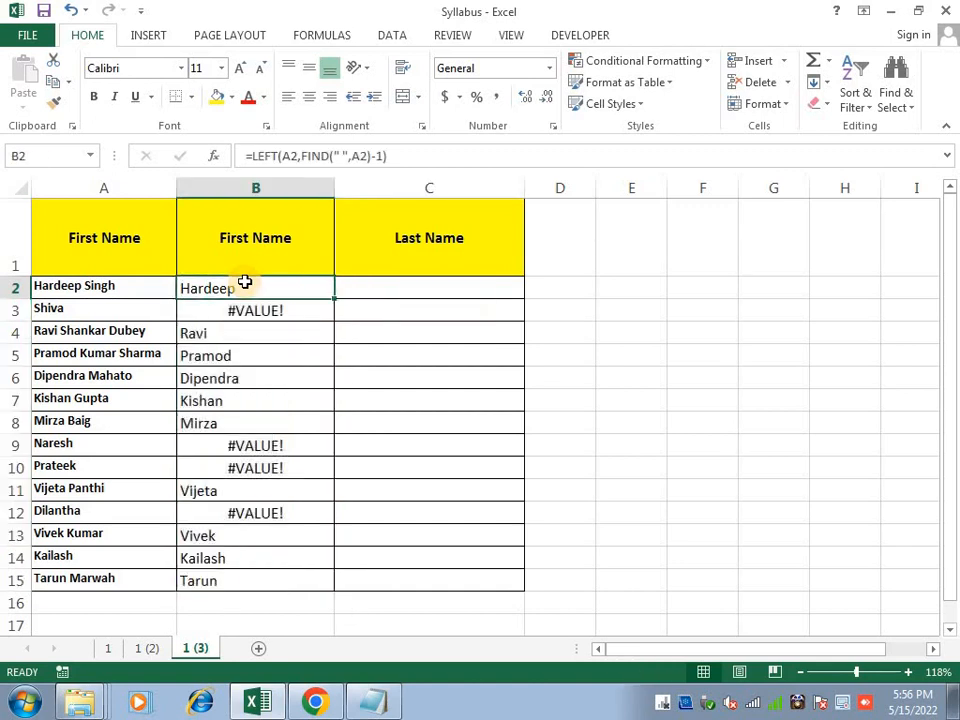
Wrap B2's formula in IFERROR with A2 as the fallback, then fill down to B15
double_click(245, 282)
key("Left")
key("Left")
key("Left")
key("Left")
key("Left")
key("Left")
key("Left")
key("Left")
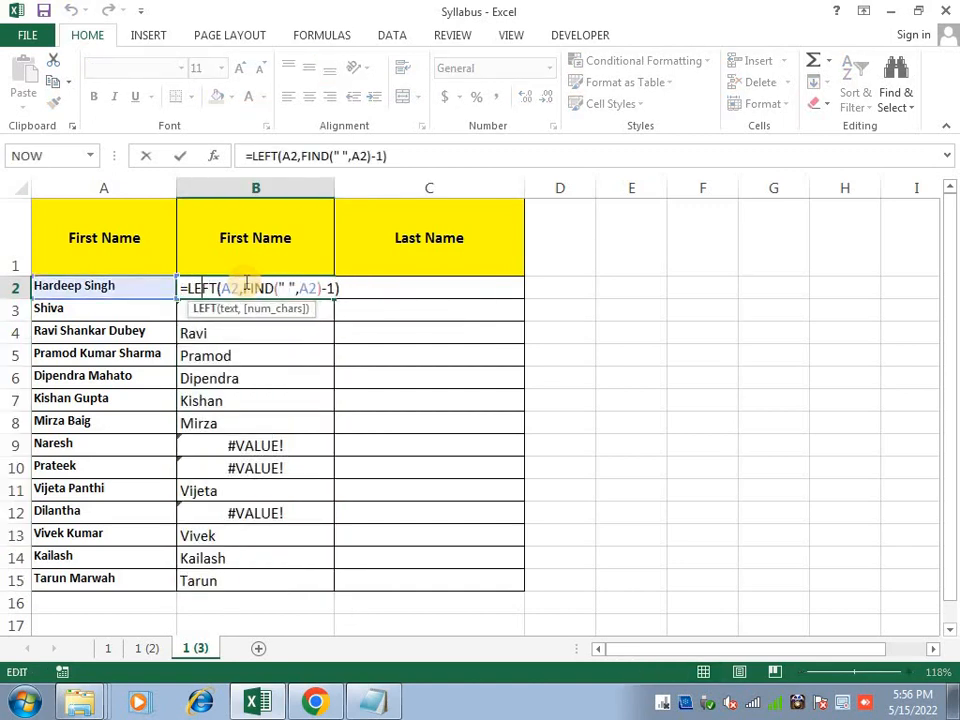
type("if")
key("Down")
key("Tab")
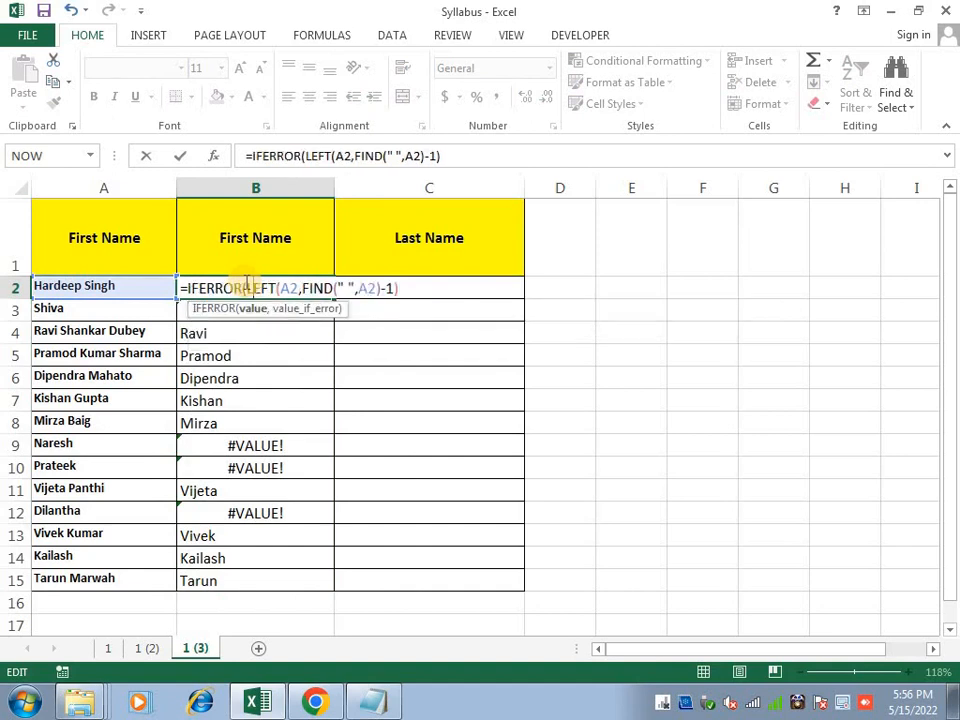
key("Right")
key("Right")
key("Right")
key("Right")
key("Right")
key("Right")
key("Right")
key("Right")
key("Right")
key("Right")
key("Right")
key("Right")
key("Right")
key("Right")
key("Right")
key("Right")
key("Right")
key("Right")
key("Right")
key("Right")
key("Right")
key("Right")
key("Right")
type(",")
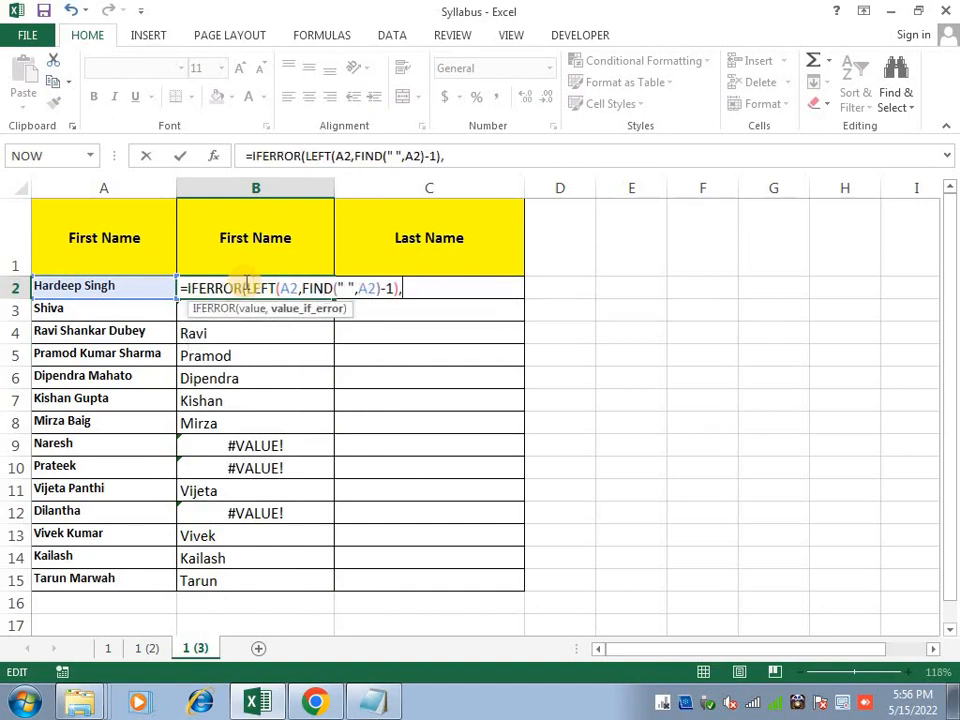
left_click(144, 290)
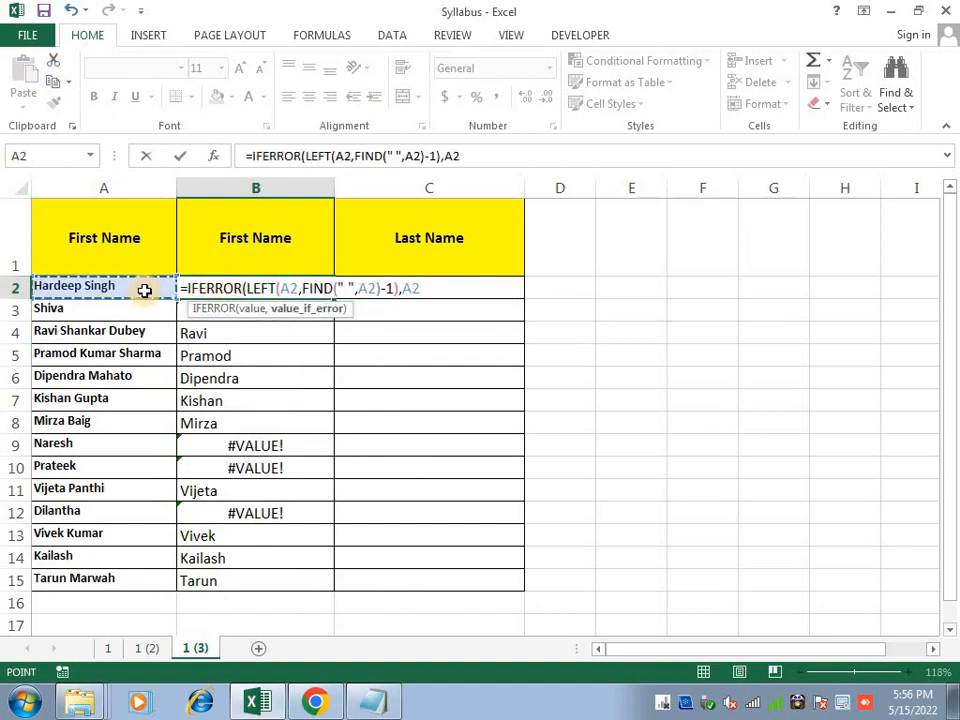
type(")")
key("Return")
key("Up")
key("ctrl+shift+Down")
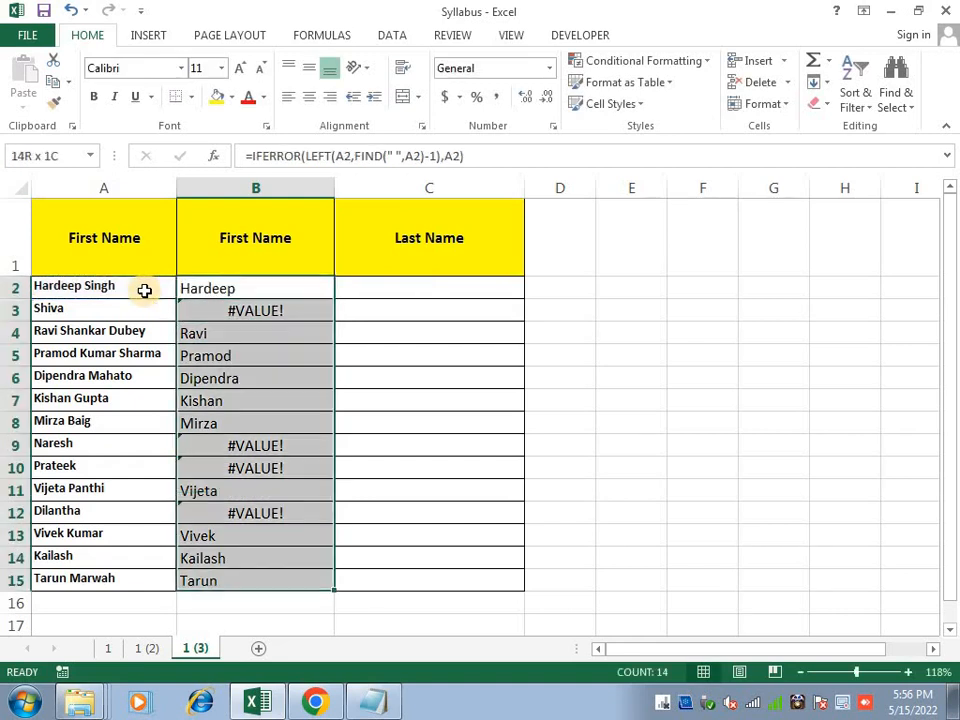
key("ctrl+d")
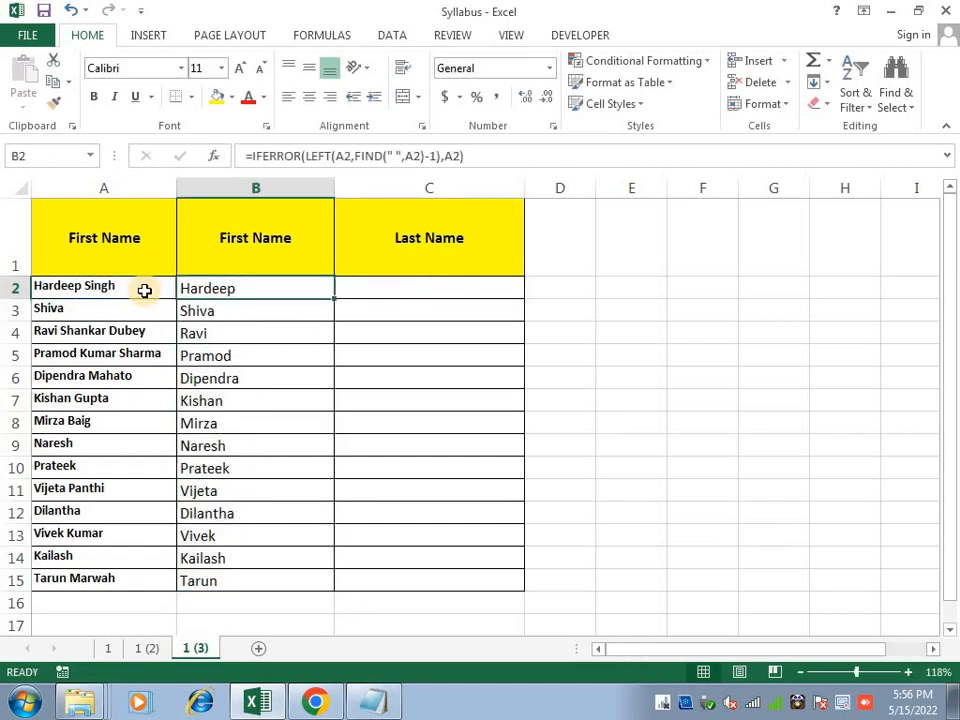
Make the first names in B2:B15 bold
key("ctrl+shift+Down")
key("ctrl+b")
key("Right")
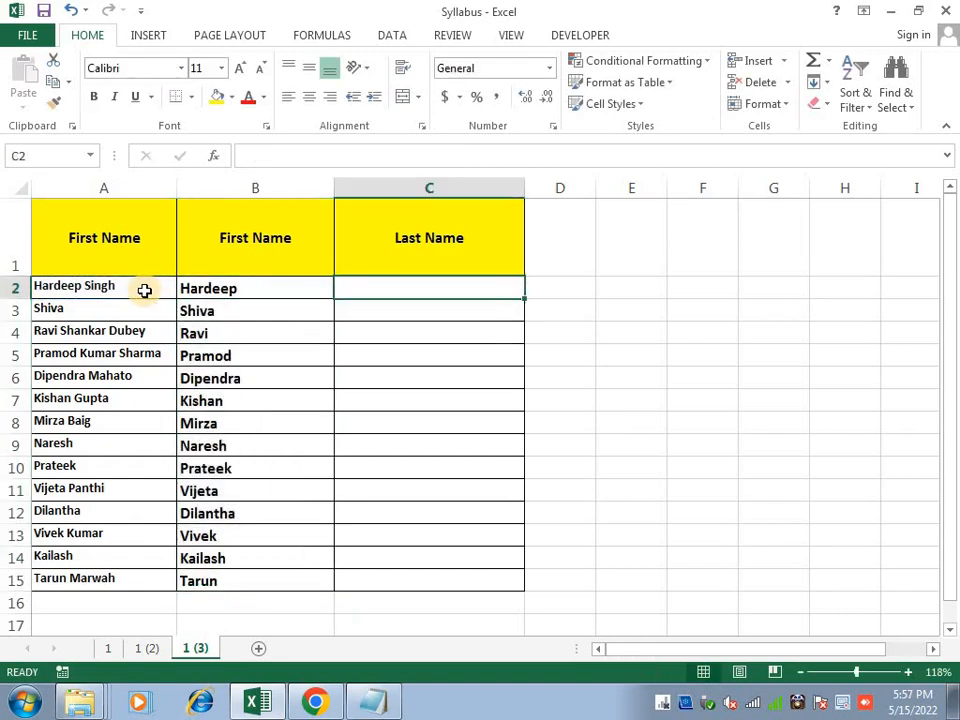
In C2, enter the RIGHT/LEN/FIND/SUBSTITUTE formula that returns A2's last word
type("=")
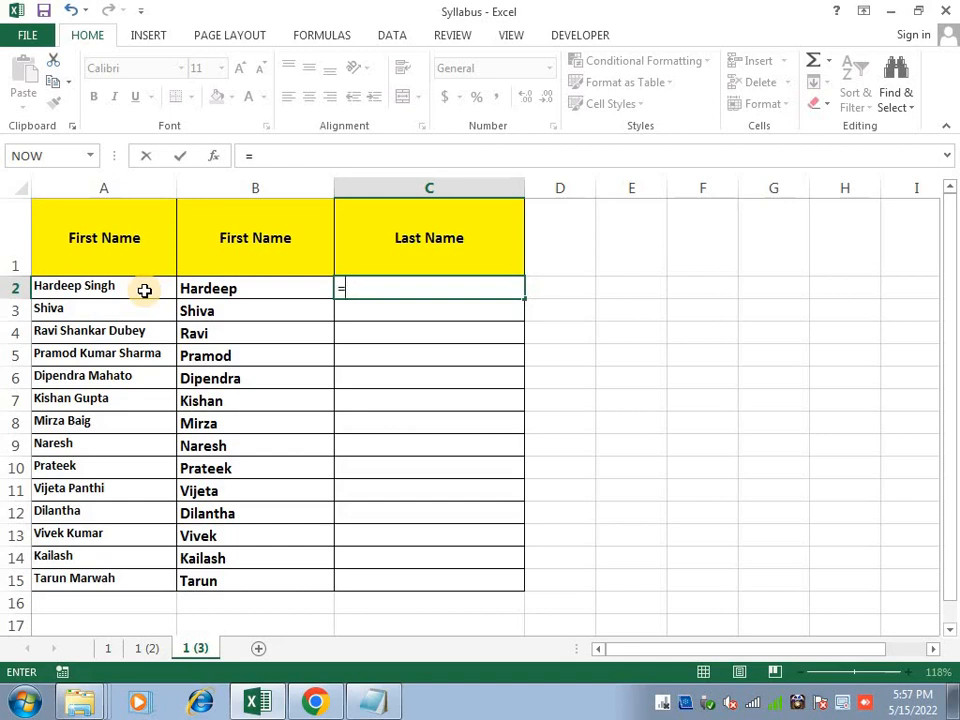
type("righ")
key("Tab")
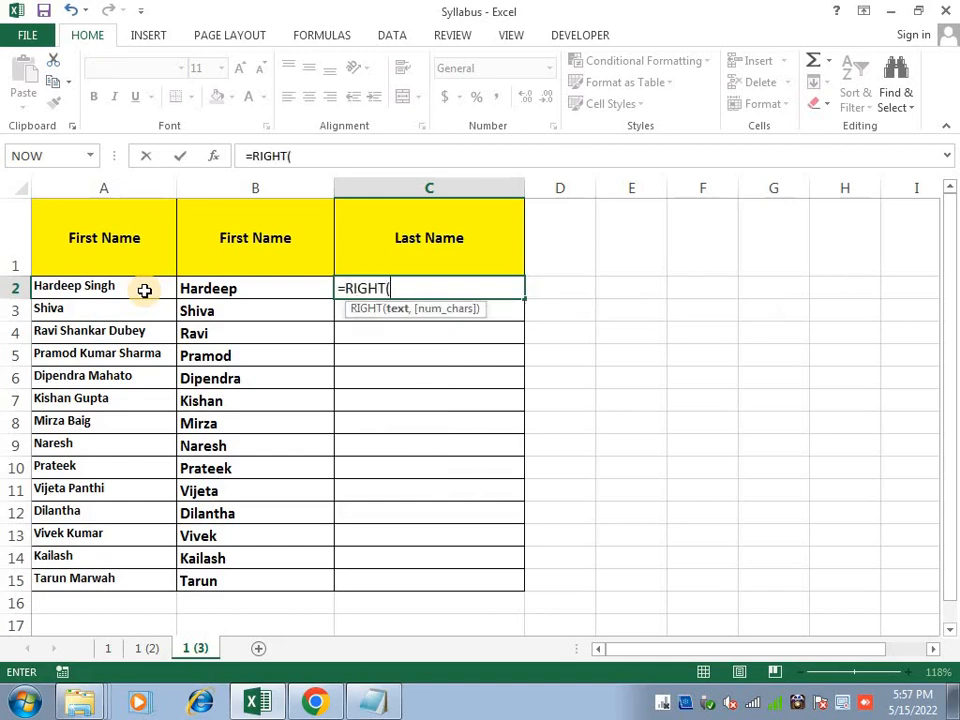
left_click(145, 290)
type(",len")
key("Tab")
key("Left")
key("Left")
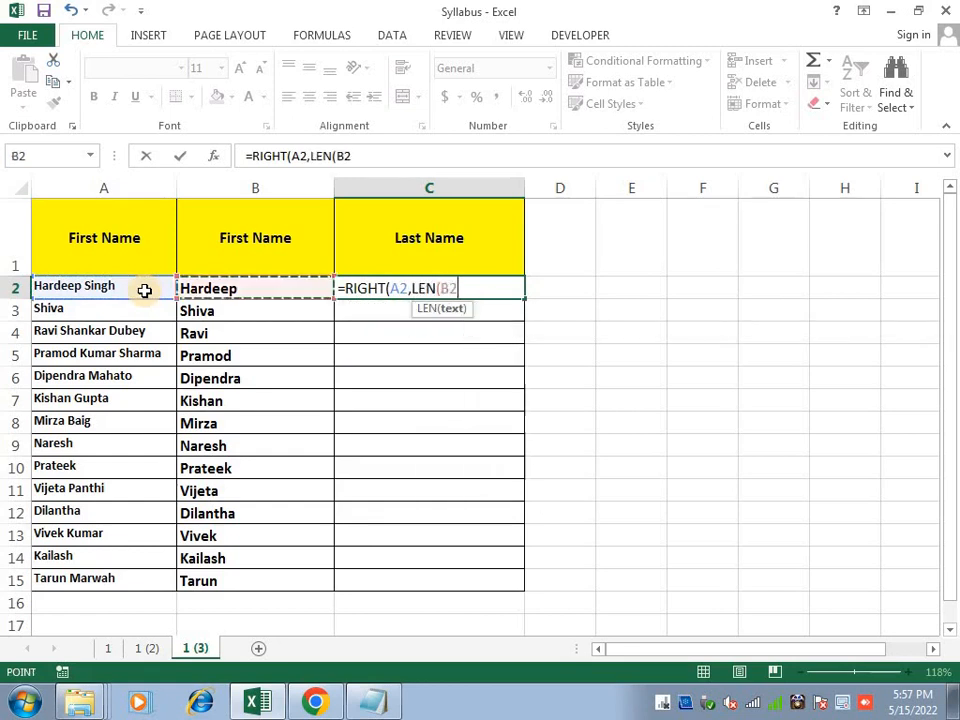
type(")-find")
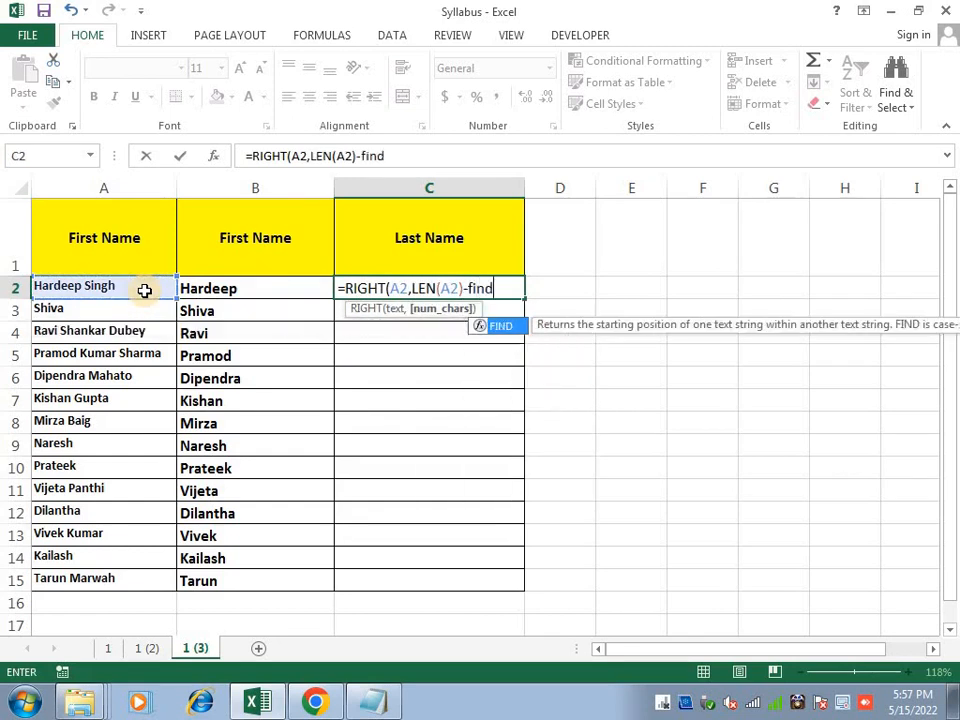
key("Tab")
type("\"?\"")
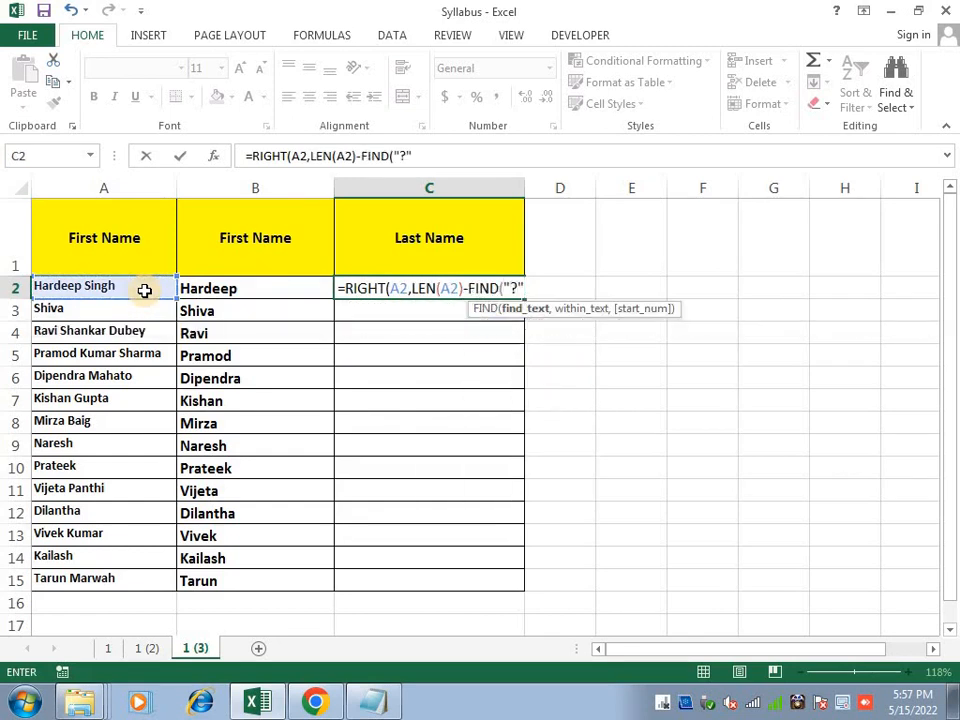
type(",su")
key("Tab")
key("Left")
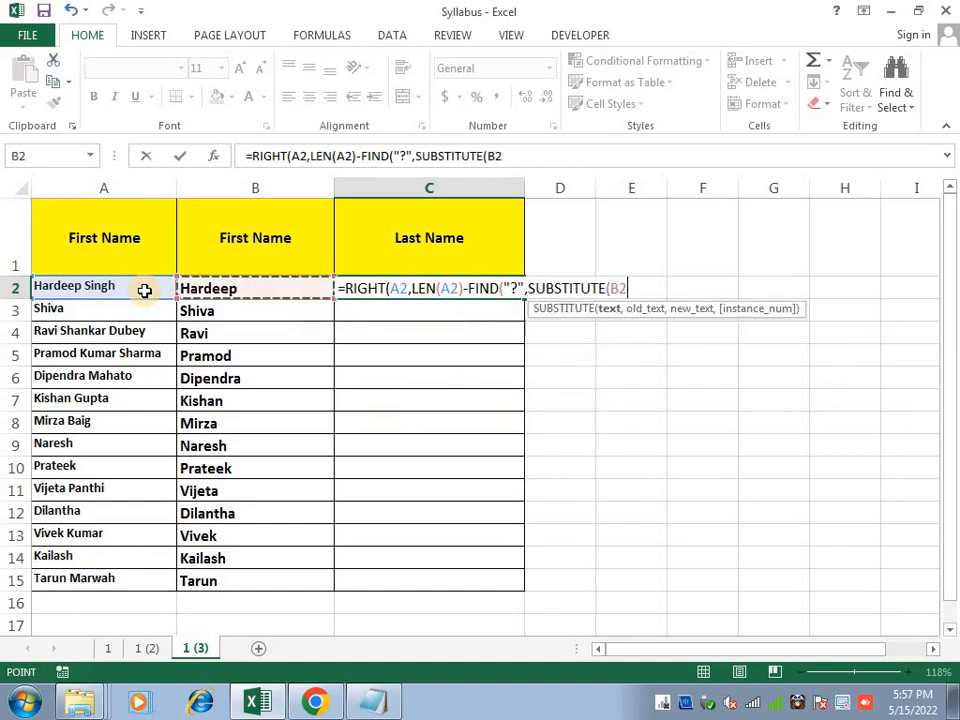
key("Left")
type(",\" \",")
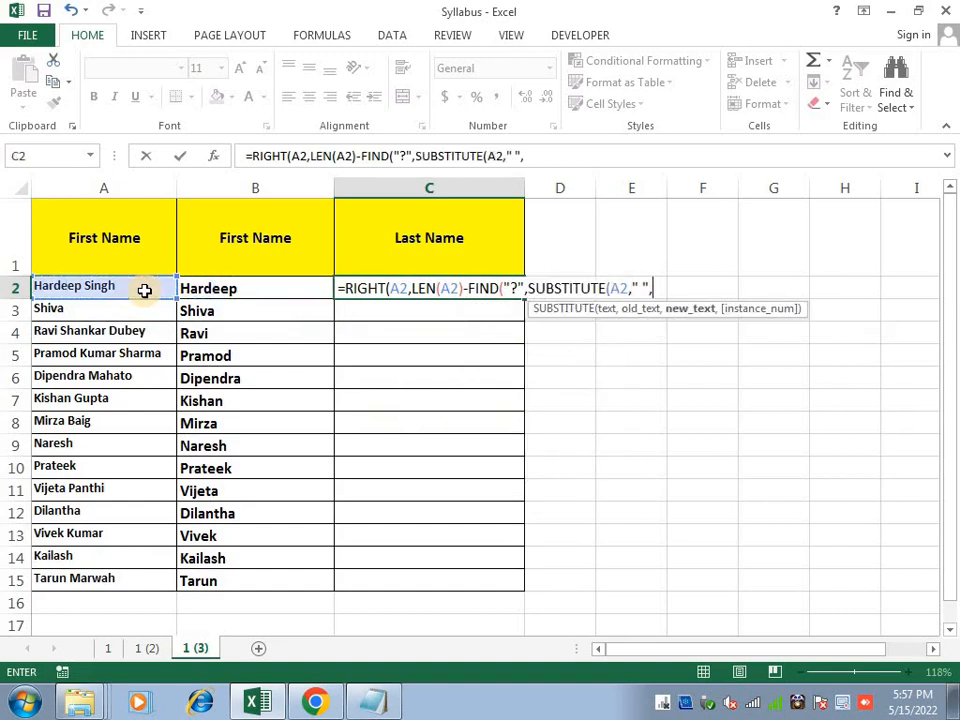
type("\"?\"")
type(",")
type("LEN(")
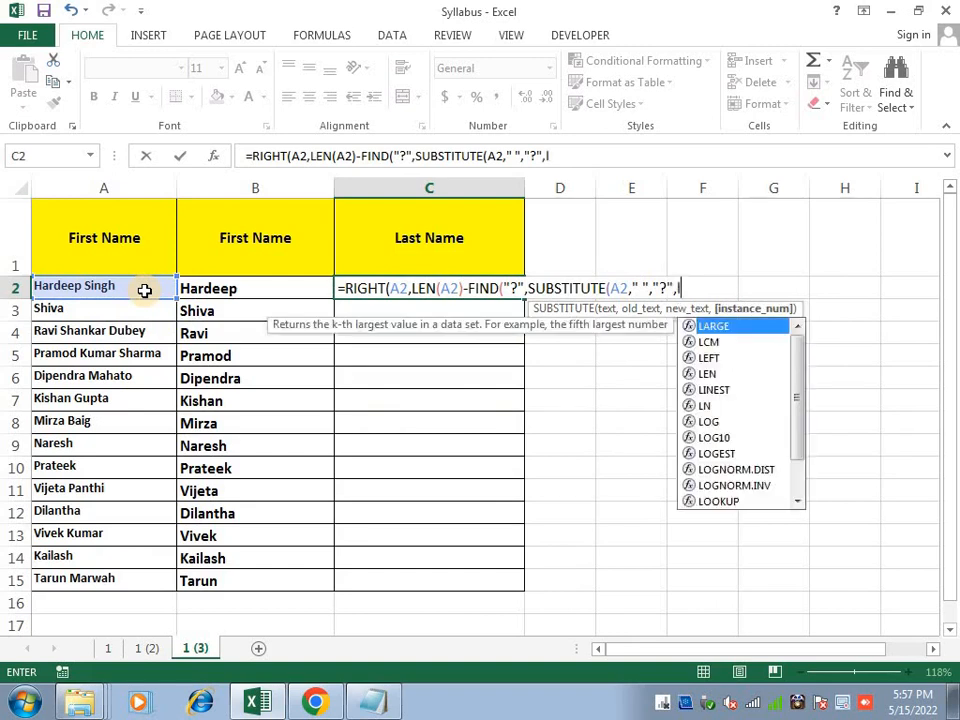
left_click(144, 290)
type(")")
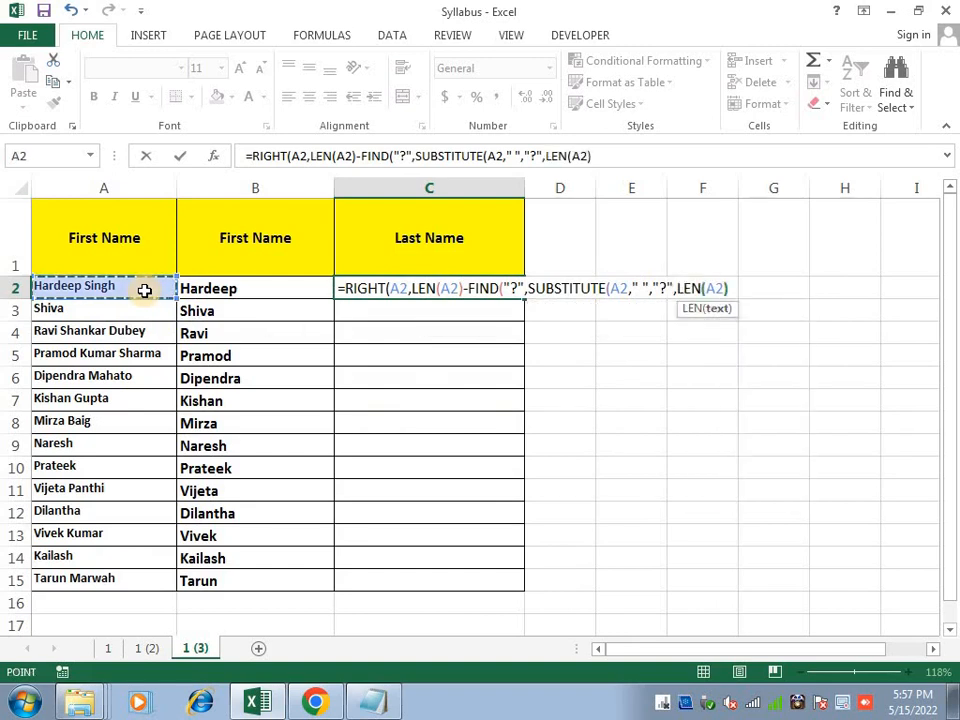
type("-len(sub")
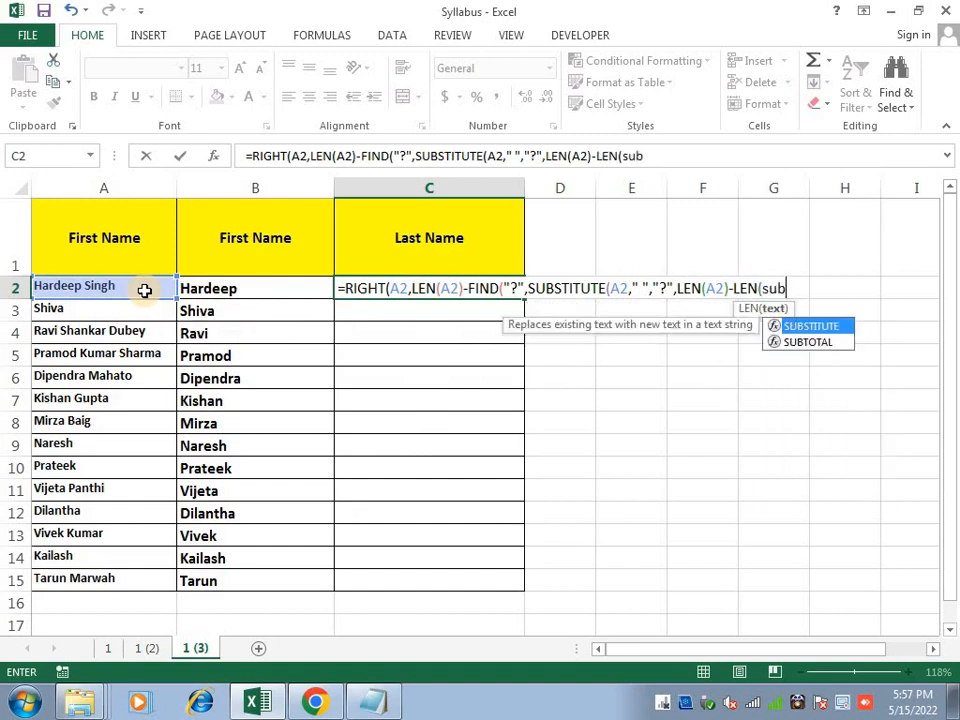
key("Tab")
key("Left")
key("Left")
type(",\"")
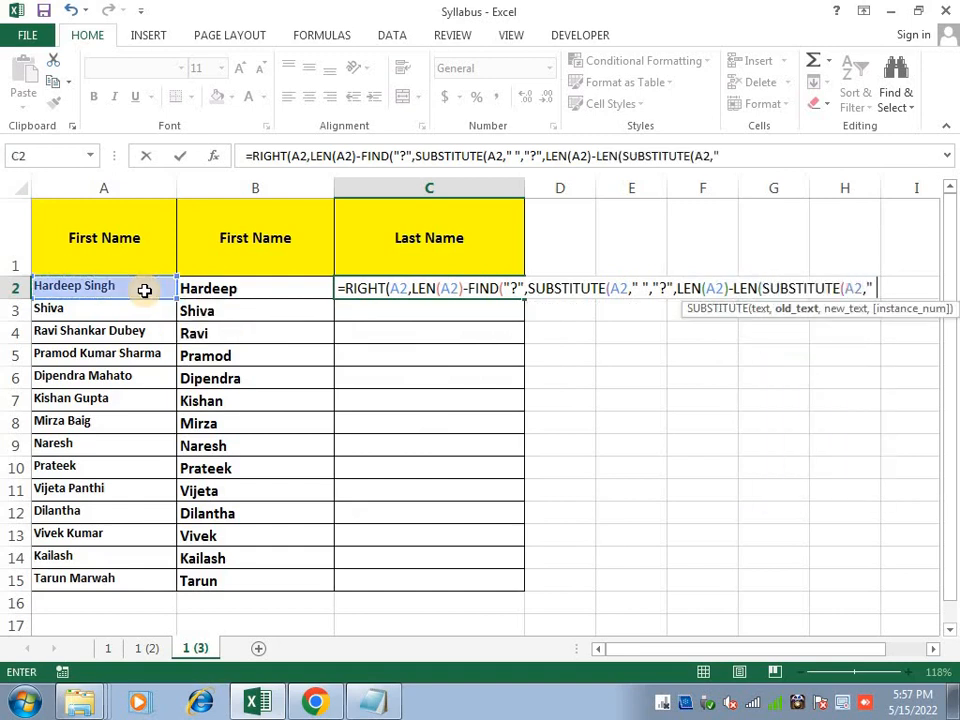
type(" \",\"\")")
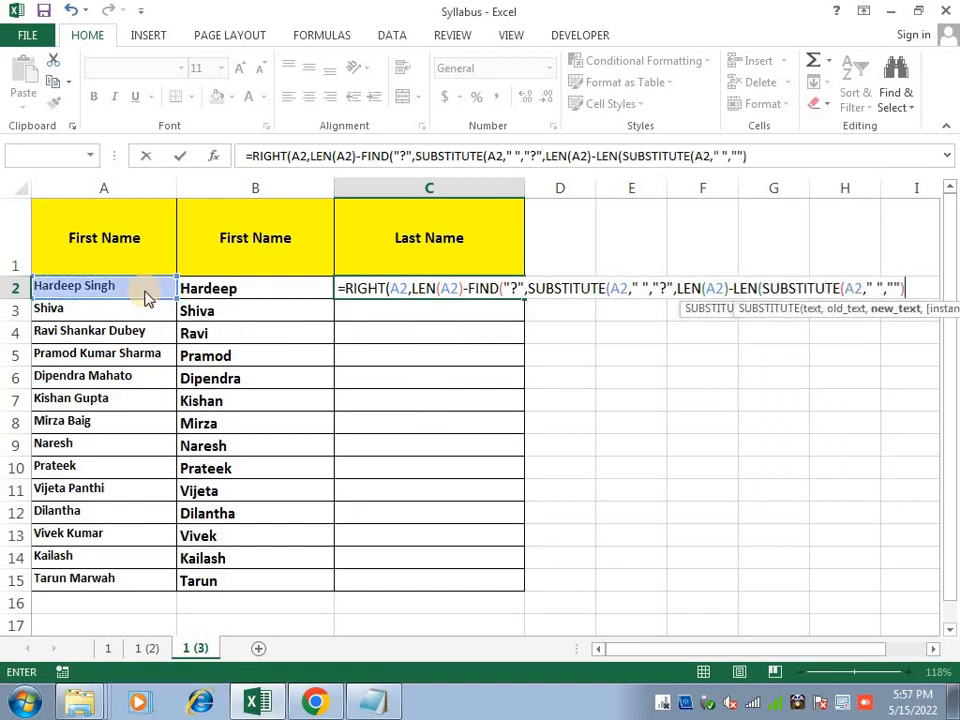
key("Return")
Fill the last-name formula from C2 down to C15
key("Up")
key("shift+Down")
key("shift+Down")
key("shift+Down")
key("shift+Down")
key("shift+Down")
key("shift+Down")
key("shift+Down")
key("shift+Down")
key("shift+Down")
key("shift+Down")
key("shift+Down")
key("shift+Down")
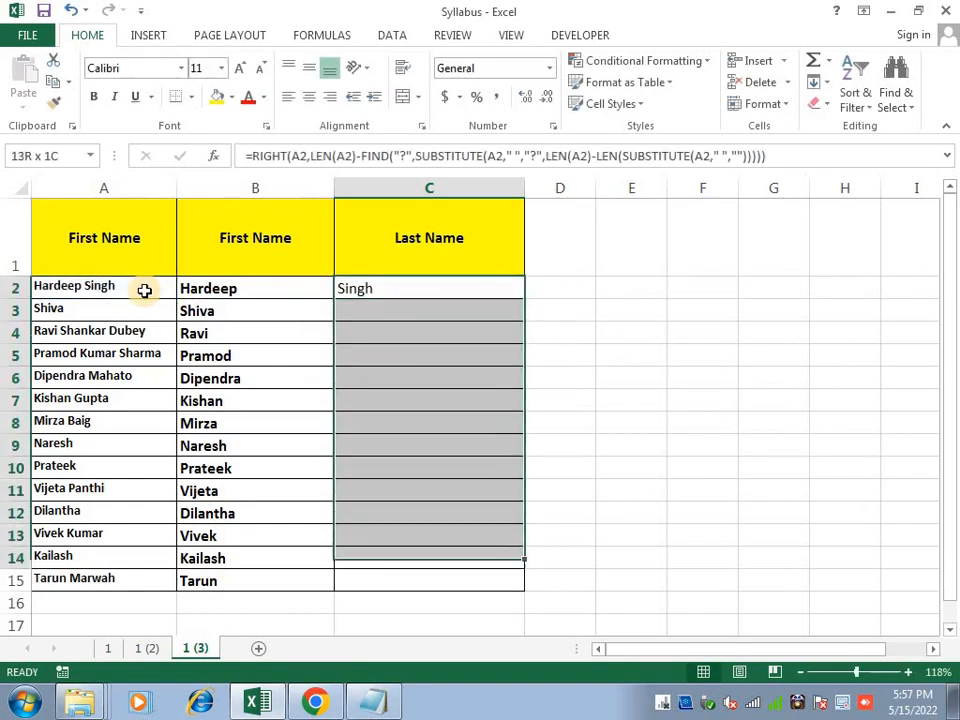
key("shift+Down")
key("ctrl+d")
key("Right")
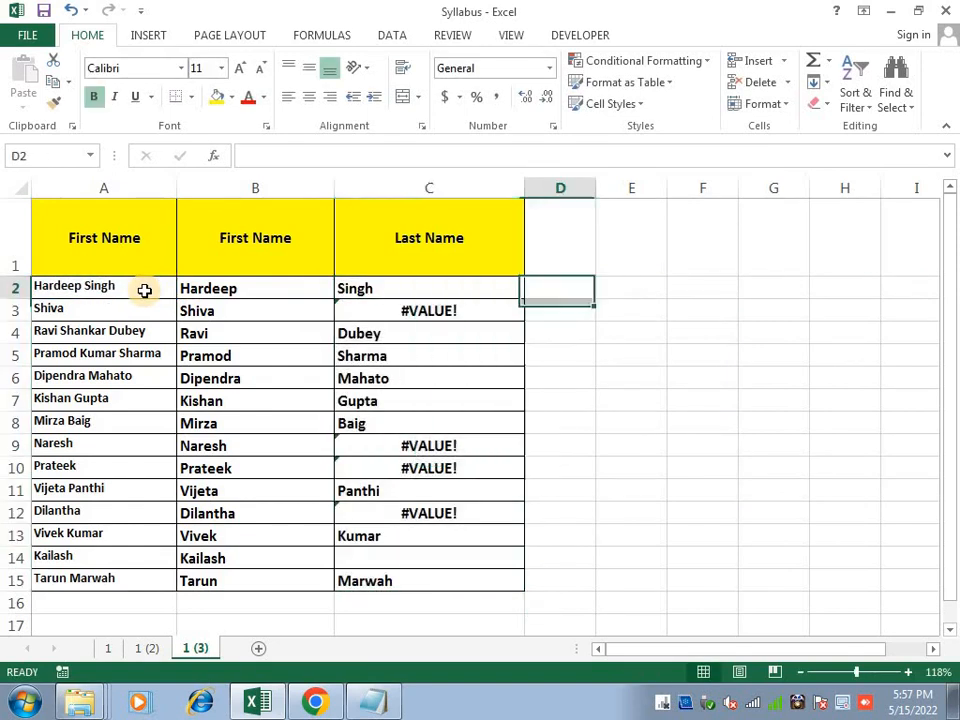
key("Left")
key("F2")
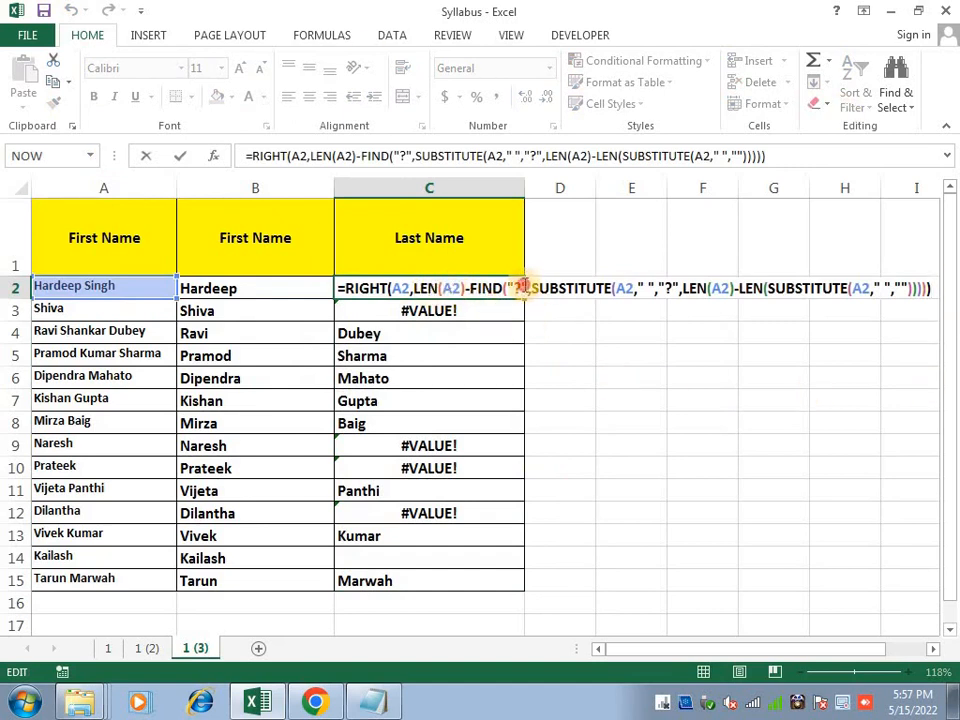
left_click_drag(470, 288, 508, 287)
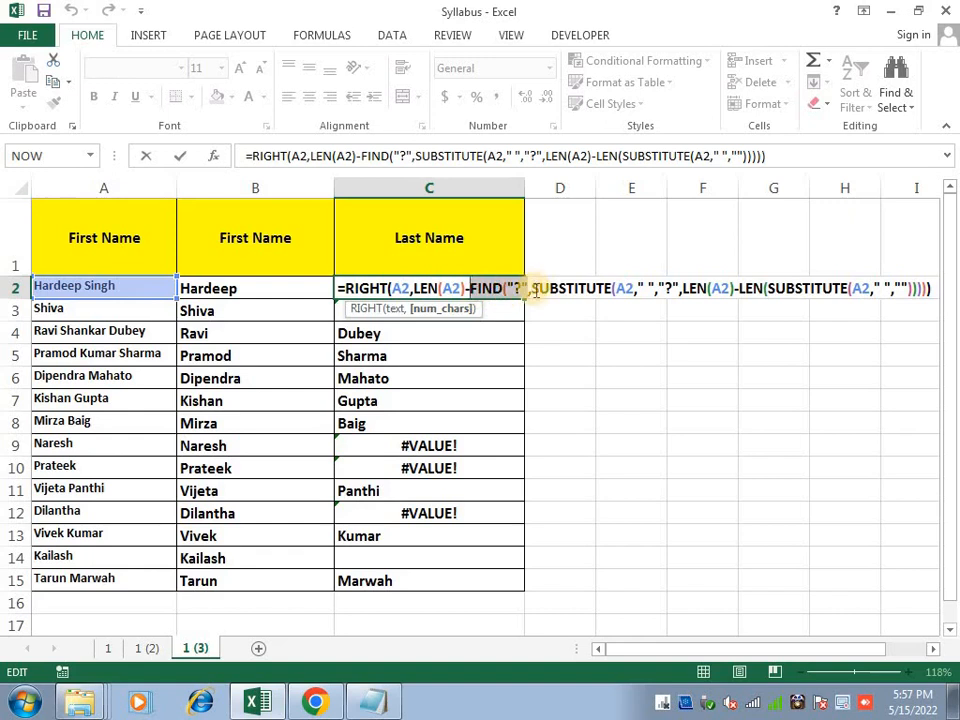
left_click(533, 289)
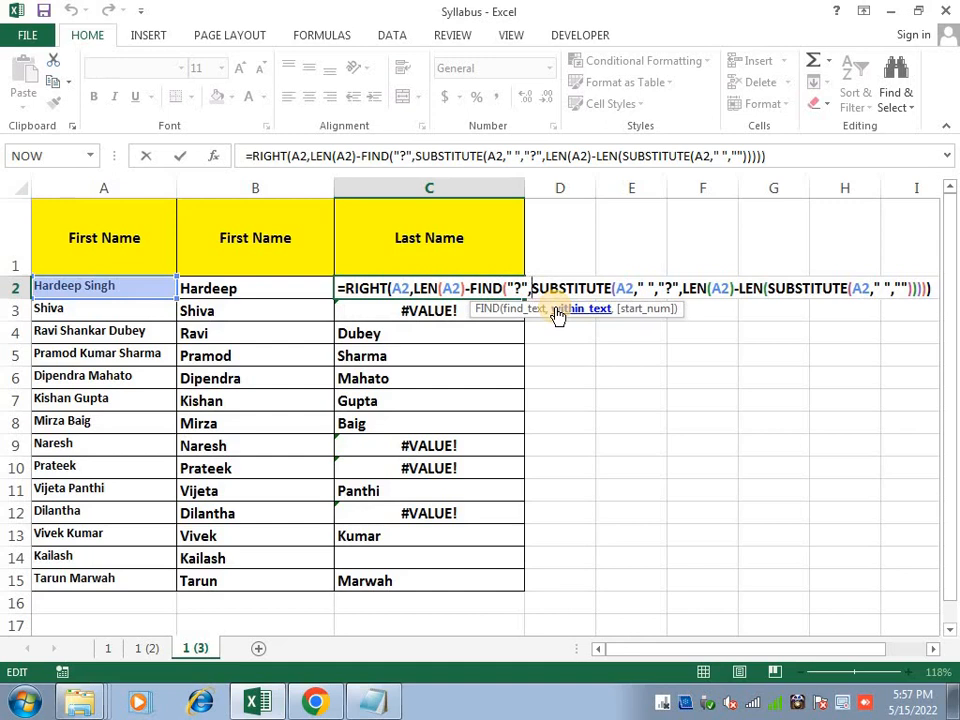
left_click(557, 311)
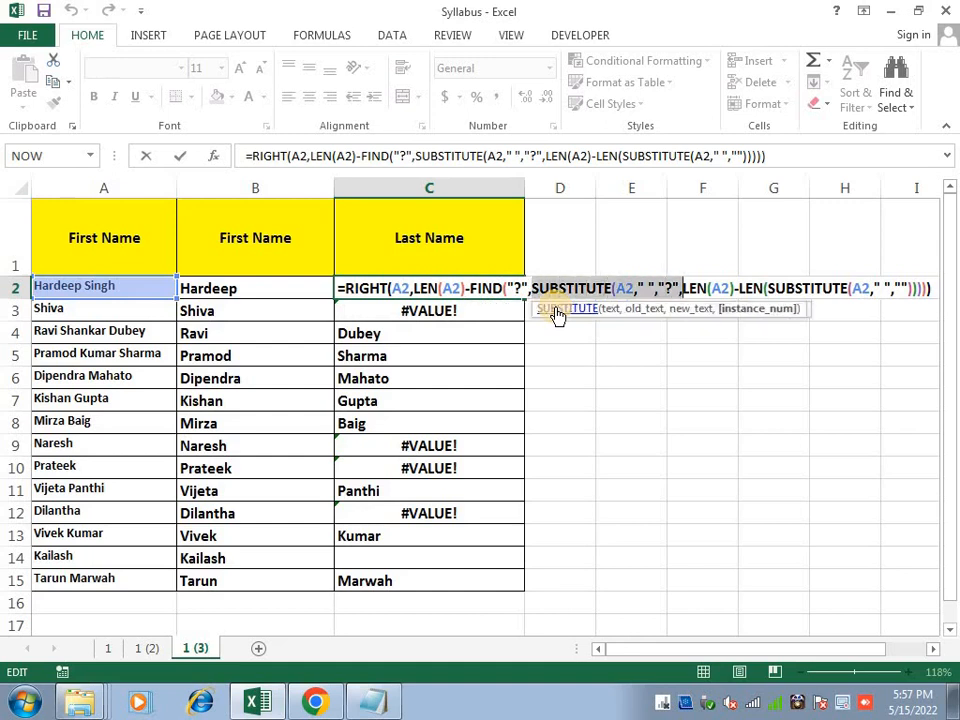
key("Right")
key("Right")
key("Right")
key("Right")
key("Right")
key("Right")
key("Right")
key("Right")
key("Right")
key("Right")
key("Right")
key("Right")
key("Right")
key("Right")
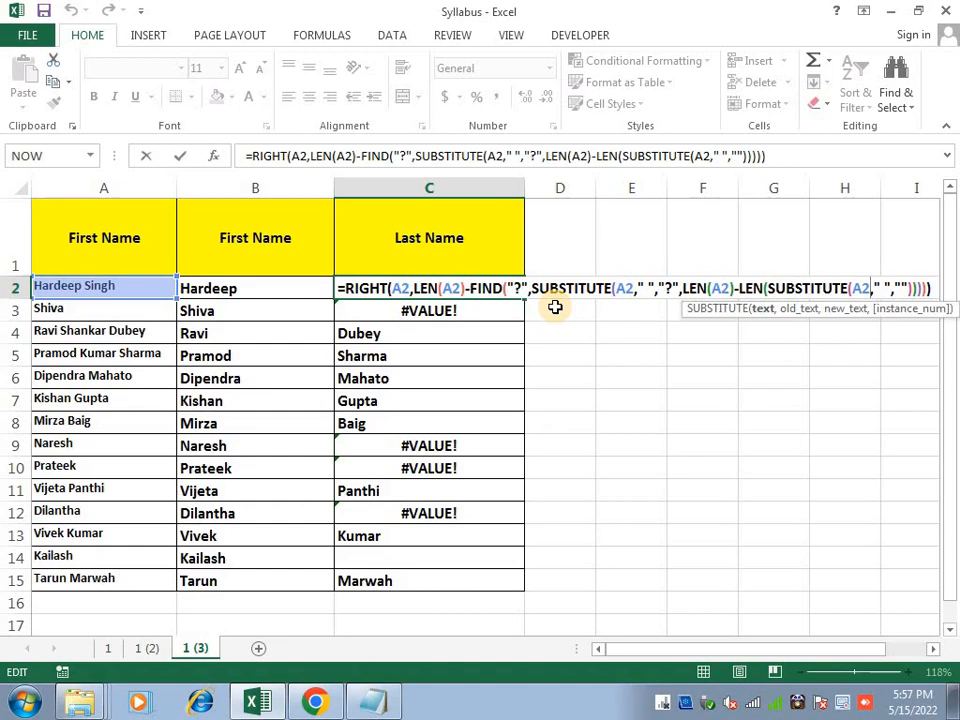
key("Left")
key("Left")
key("Left")
key("Left")
key("Left")
key("Left")
key("Left")
key("Left")
key("Left")
key("Left")
key("Left")
key("Left")
key("Left")
key("Left")
key("Left")
key("Left")
key("Left")
key("Left")
key("Left")
key("Left")
key("shift+Left")
key("shift+Left")
key("shift+Left")
key("shift+Left")
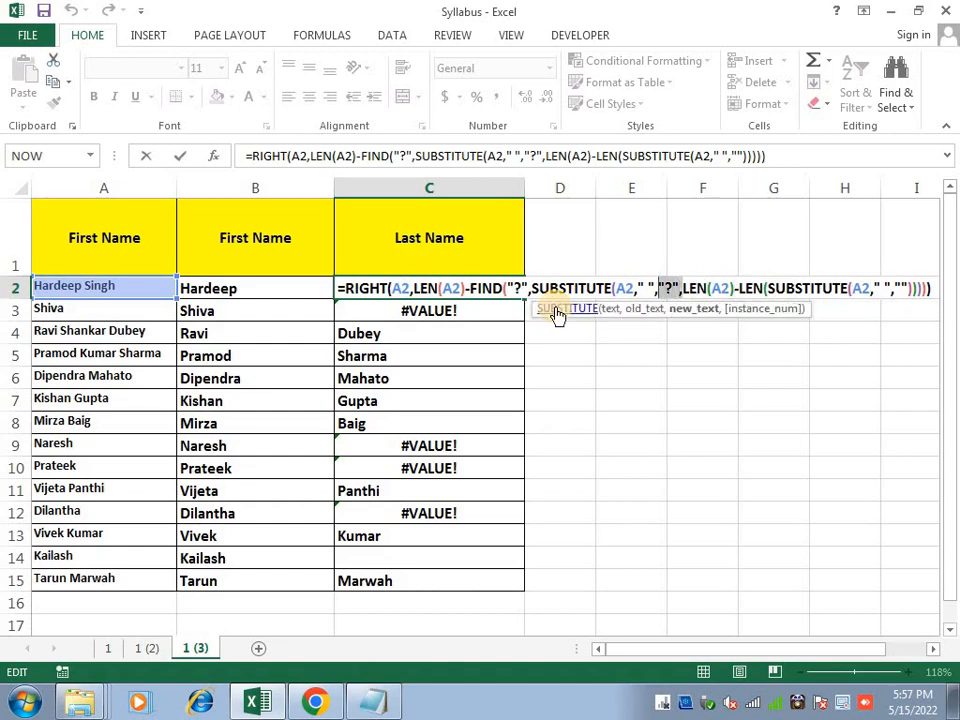
key("shift+Left")
key("shift+Left")
key("shift+Left")
key("shift+Left")
key("shift+Left")
key("shift+Left")
key("shift+Left")
key("shift+Left")
key("Left")
key("Left")
key("Left")
key("Left")
key("Left")
key("Left")
key("Left")
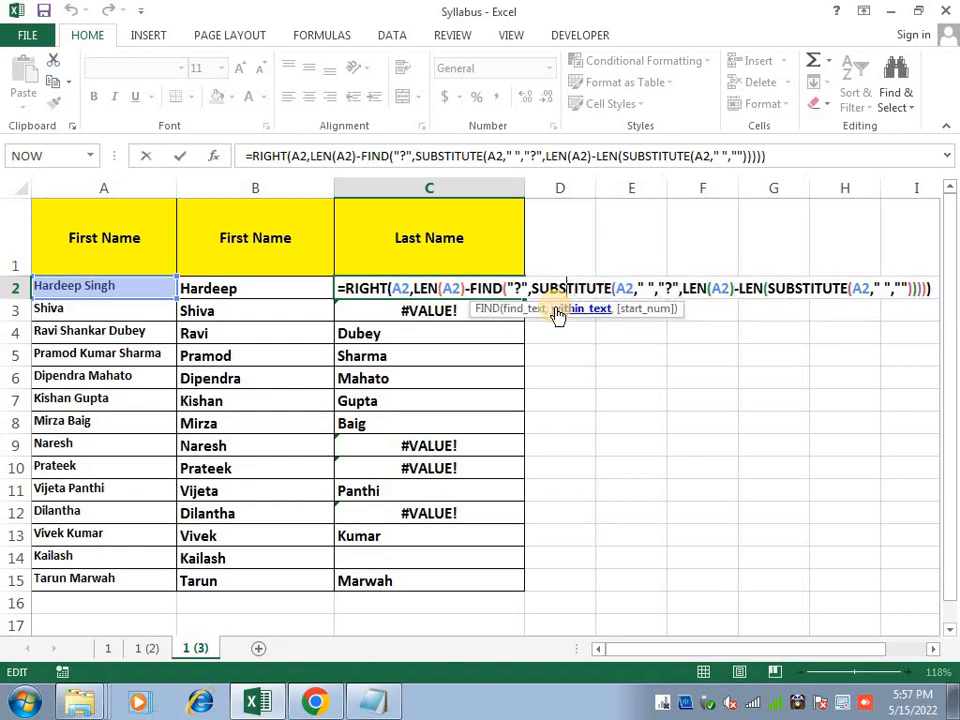
key("Right")
key("Right")
key("Right")
key("Right")
key("Right")
key("Right")
key("Right")
key("Right")
key("Right")
key("Right")
key("Right")
key("Right")
key("Right")
key("Right")
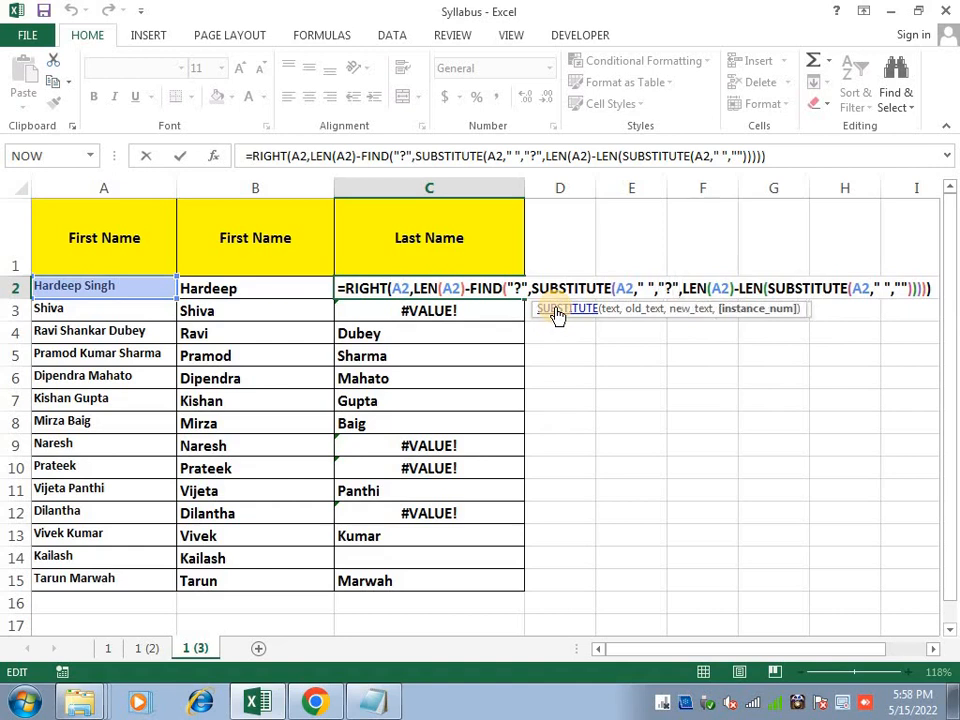
key("Right")
key("shift+Right")
key("shift+Right")
key("shift+Right")
key("shift+Right")
key("shift+Right")
key("shift+Right")
key("shift+Right")
key("shift+Right")
key("shift+Right")
key("shift+Right")
key("shift+Right")
key("shift+Right")
key("shift+Right")
key("shift+Right")
key("shift+Right")
key("shift+Right")
key("shift+Right")
key("shift+Right")
key("shift+Right")
key("shift+Right")
key("shift+Right")
key("shift+Right")
key("shift+Right")
key("shift+Right")
key("shift+Right")
key("shift+Right")
key("shift+Right")
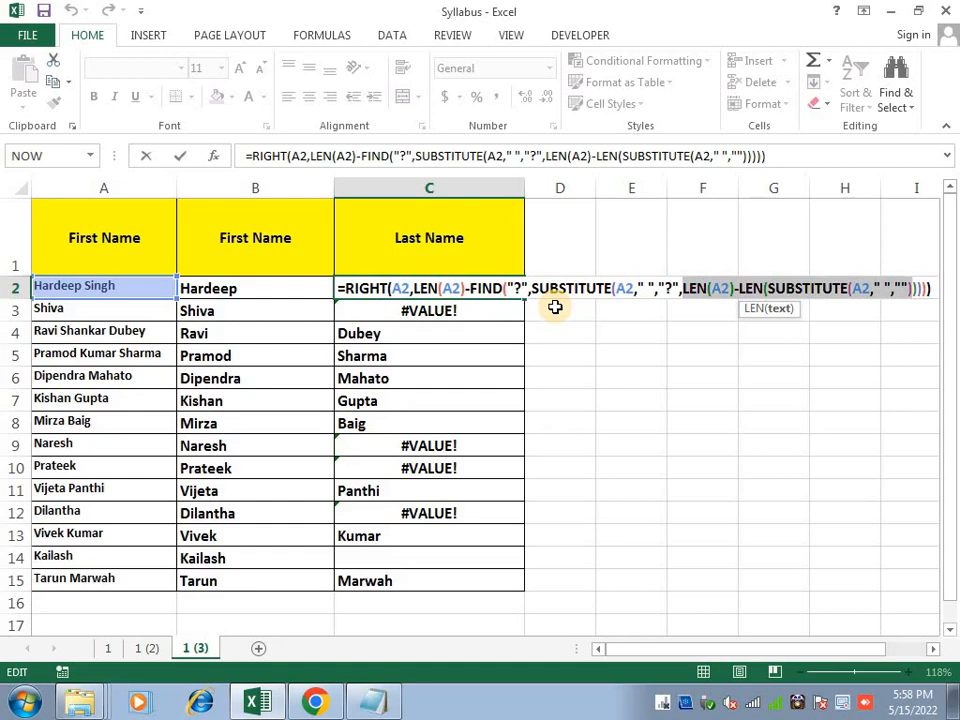
key("Escape")
key("Left")
key("Left")
key("Right")
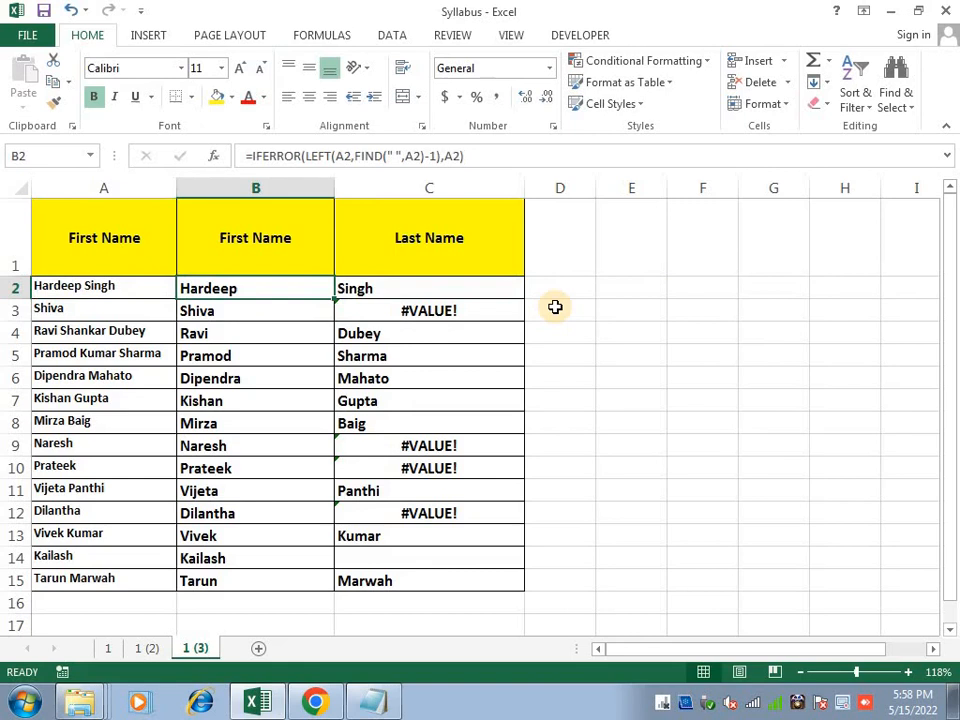
key("Right")
key("Right")
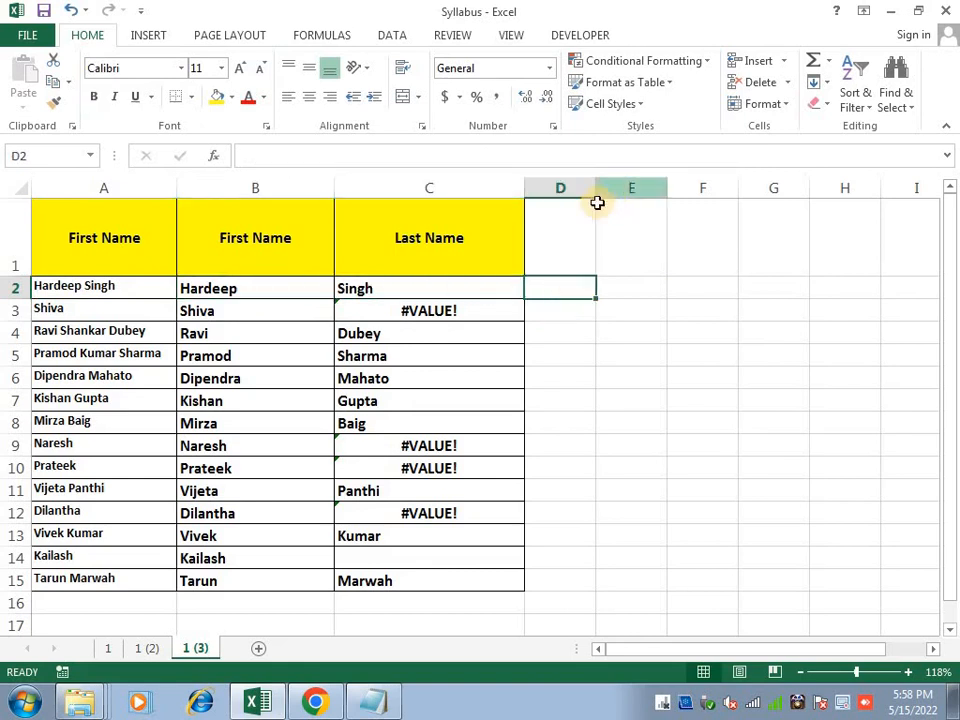
Widen column D and enter =SUBSTITUTE(A2,B2,"") in D2
left_click_drag(596, 190, 677, 190)
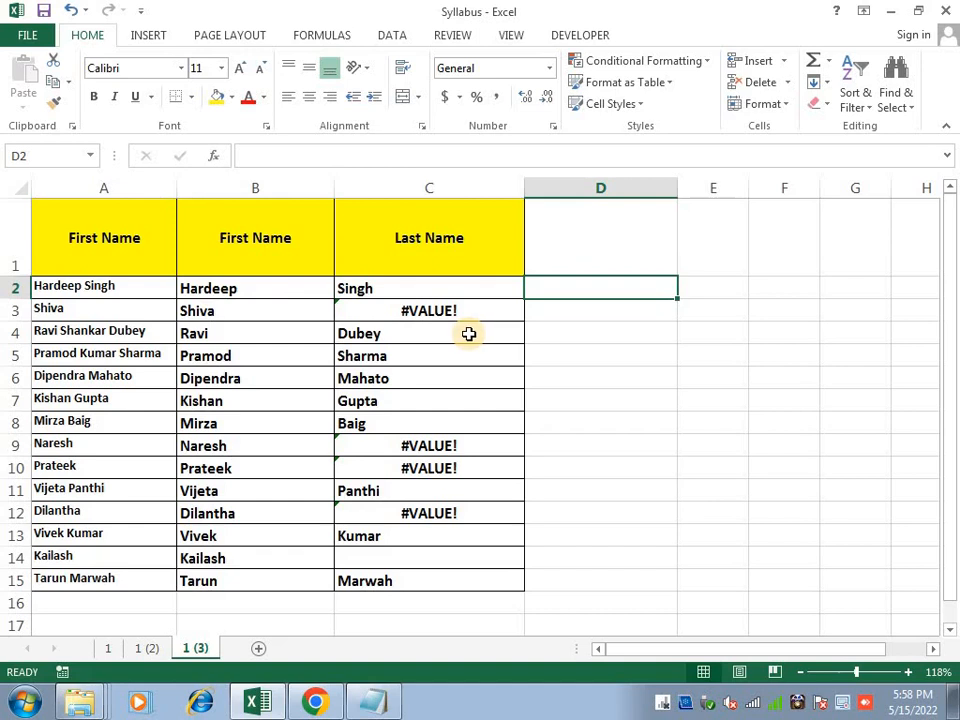
type("=su")
key("Tab")
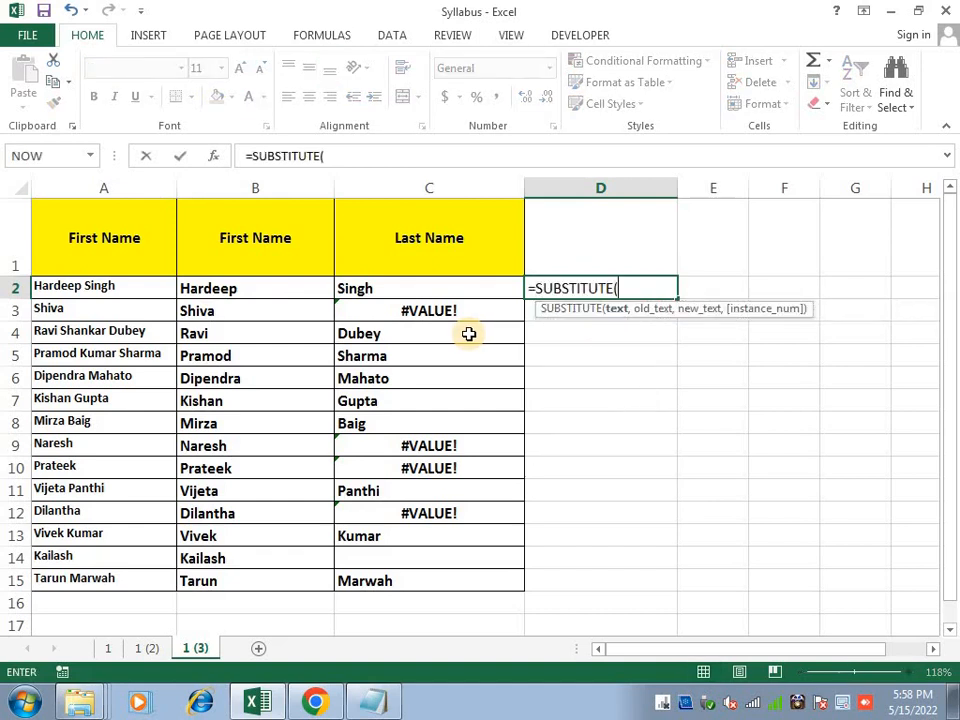
key("Left")
key("Left")
key("Left")
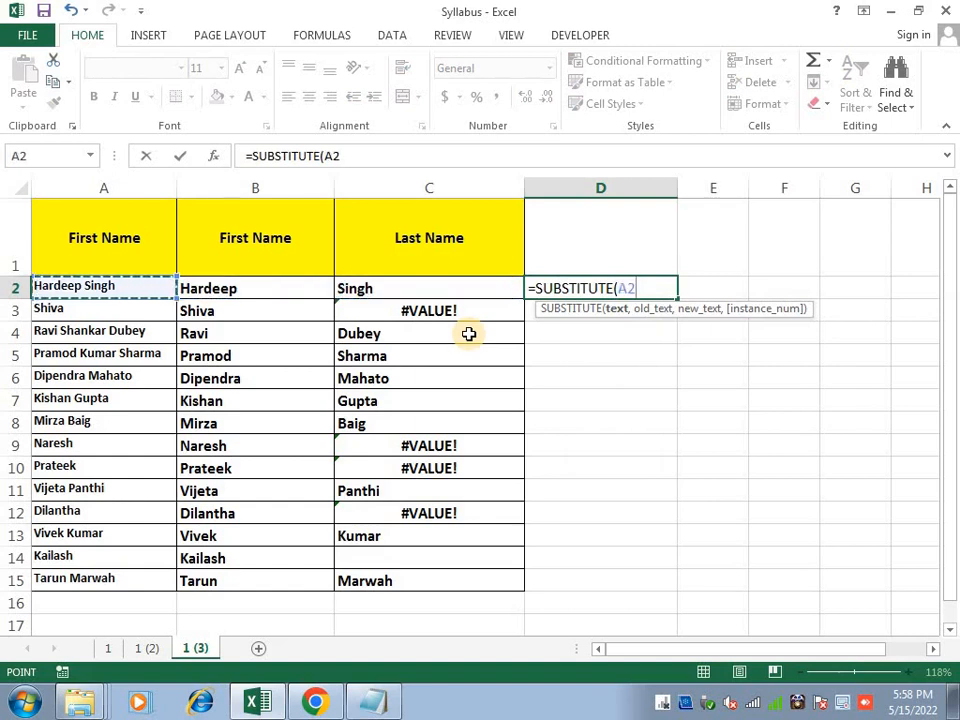
type(",")
key("Left")
key("Left")
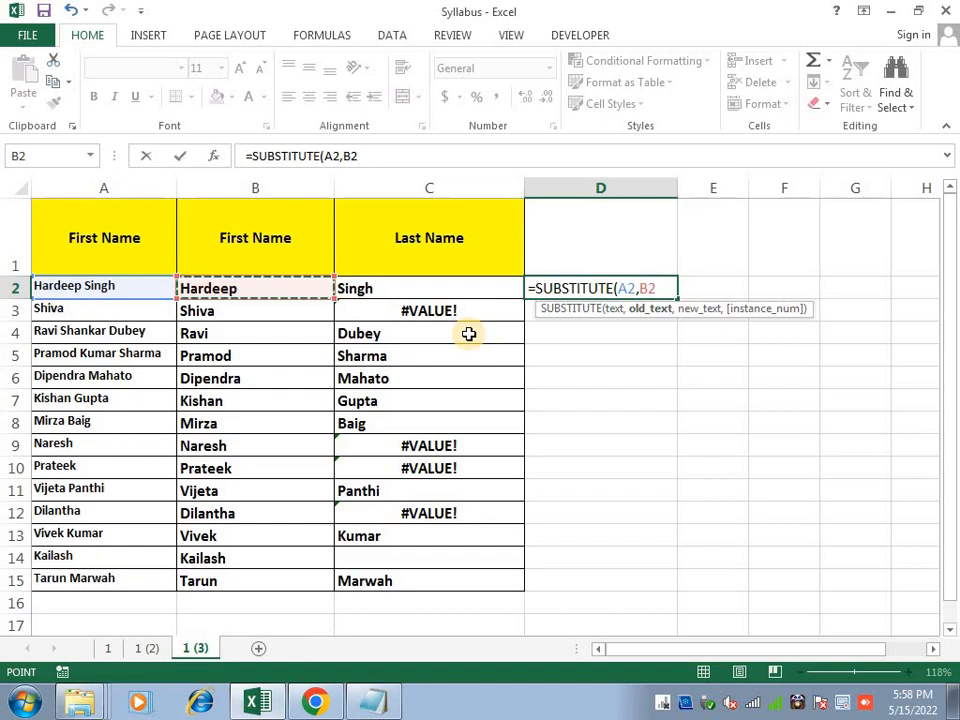
type(",")
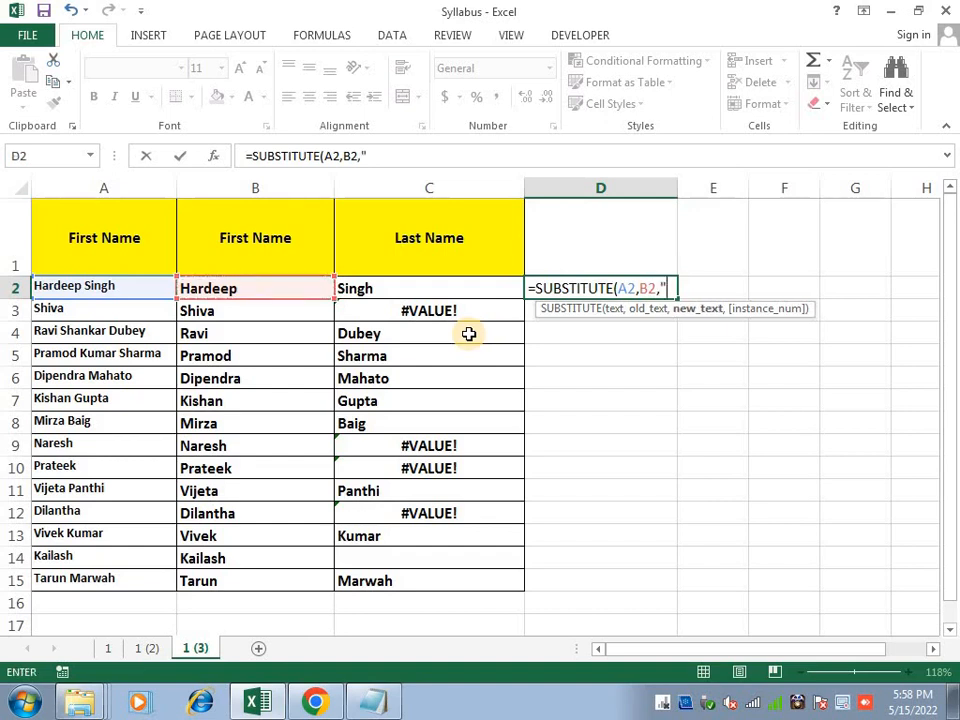
type("\"\"")
key("Return")
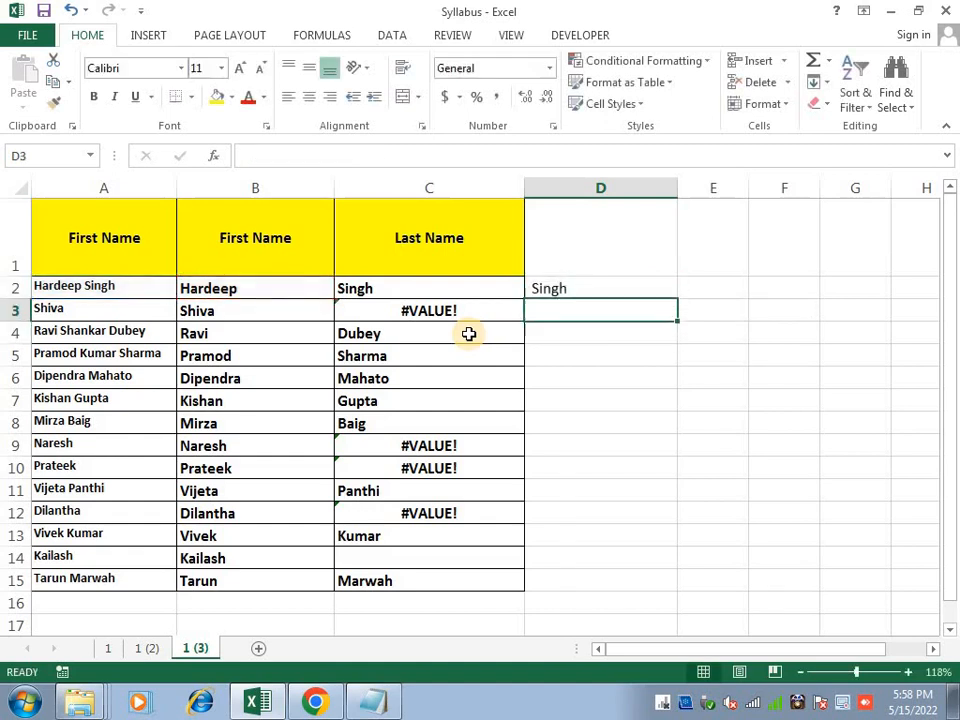
Fill the D2 formula down to D15 and make the results bold
key("Up")
key("shift+Down")
key("shift+Down")
key("shift+Down")
key("shift+Down")
key("shift+Down")
key("shift+Down")
key("shift+Down")
key("shift+Down")
key("shift+Down")
key("shift+Down")
key("shift+Down")
key("shift+Down")
key("shift+Down")
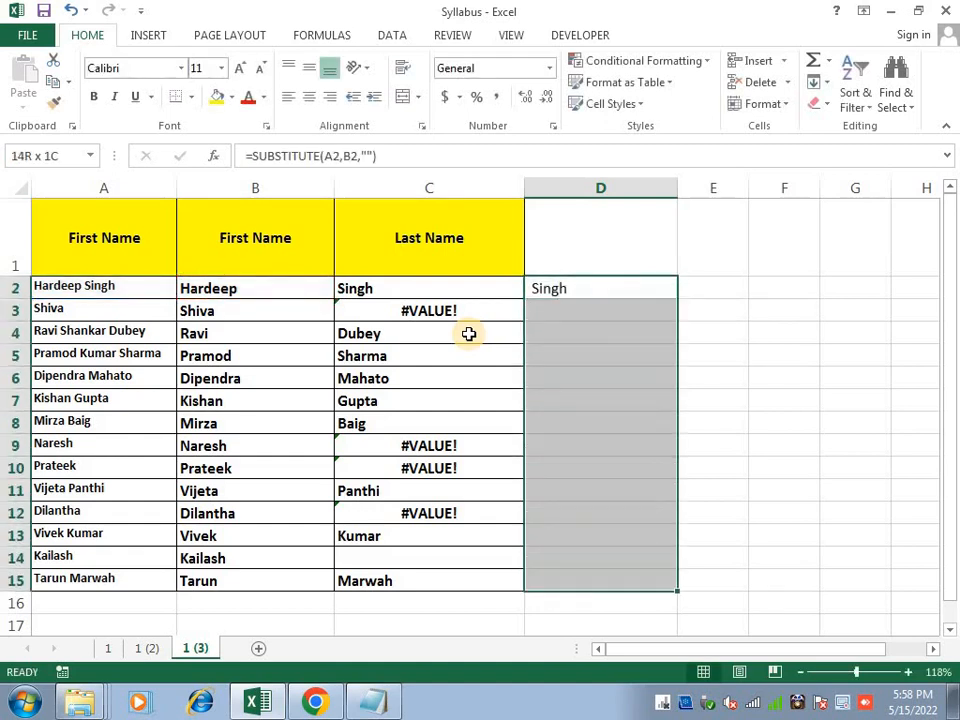
key("ctrl+d")
key("ctrl+b")
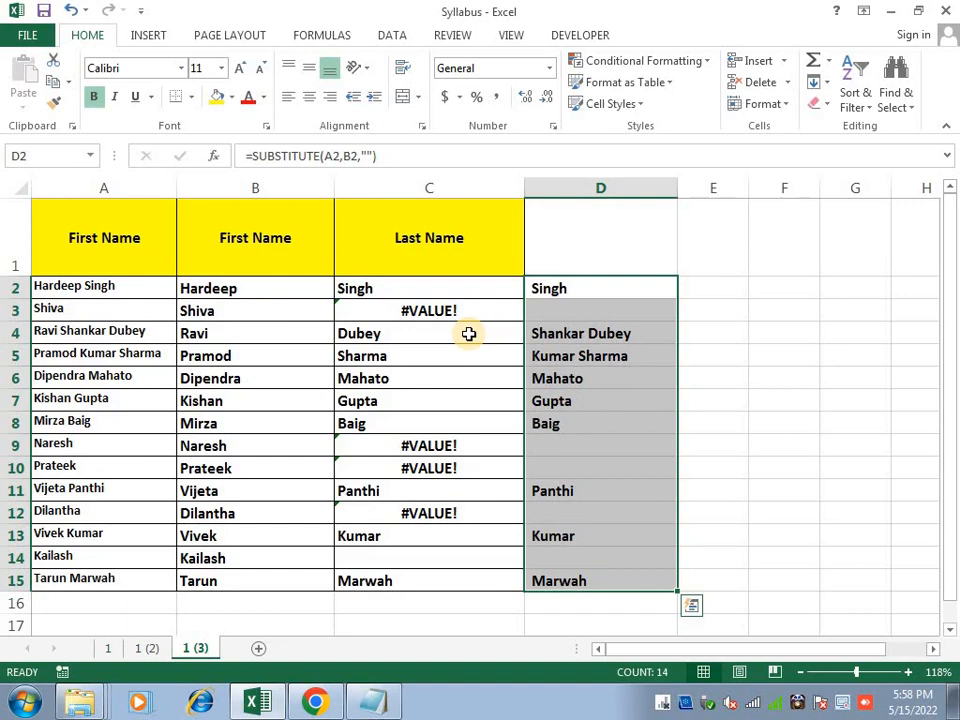
key("Right")
key("Left")
key("F2")
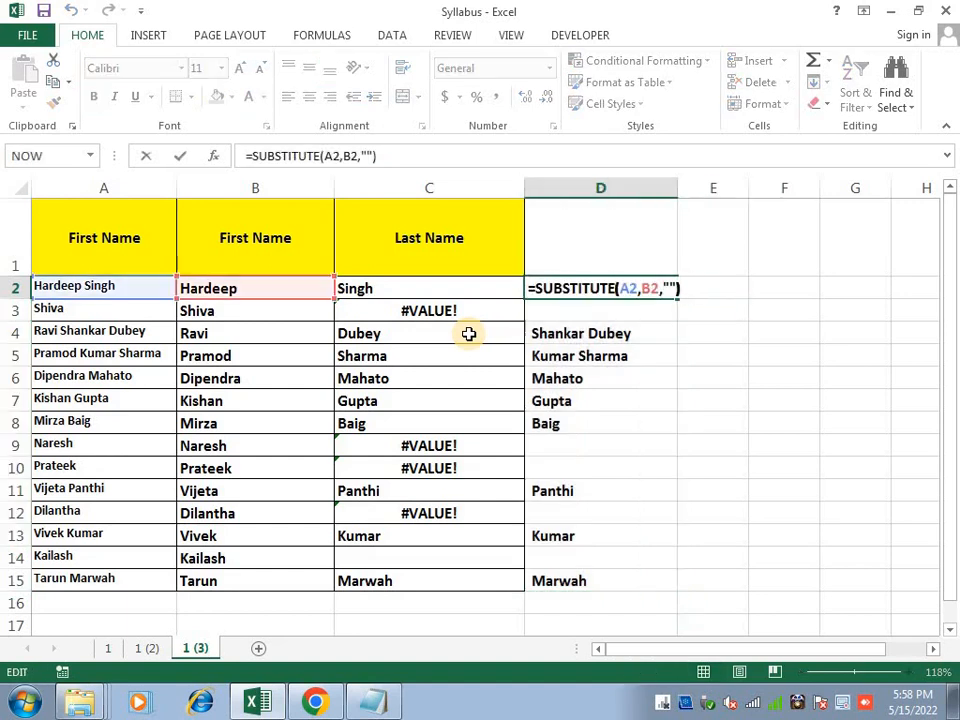
Change D2 to =SUBSTITUTE(SUBSTITUTE(A2,B2,""),C2,"") and fill it down to D15
key("Home")
type("dubq")
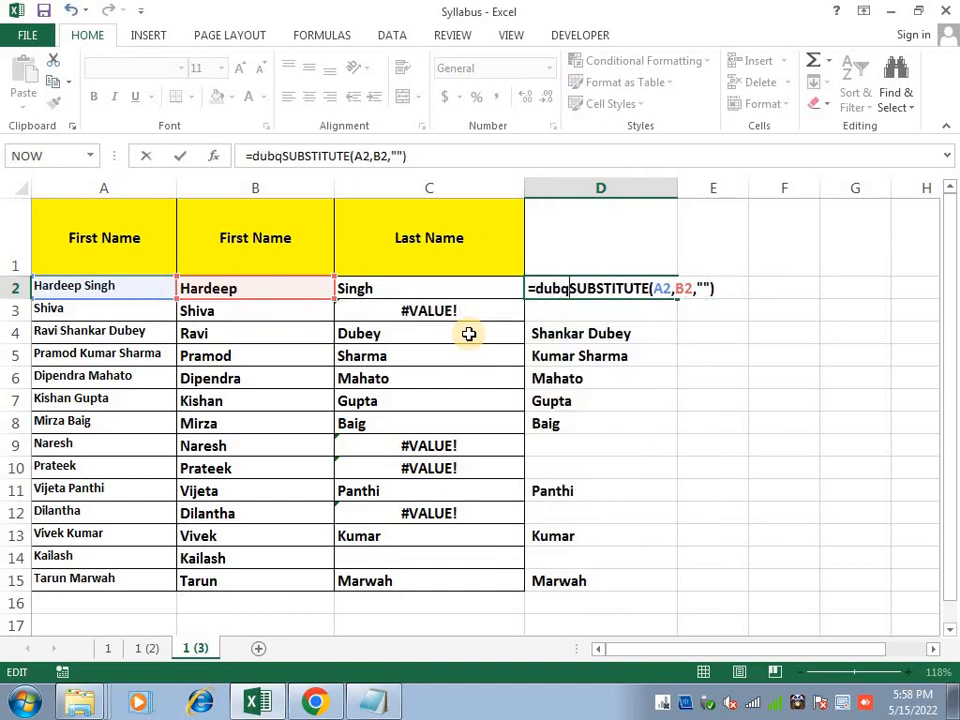
key("BackSpace")
key("BackSpace")
key("BackSpace")
key("BackSpace")
type("sub")
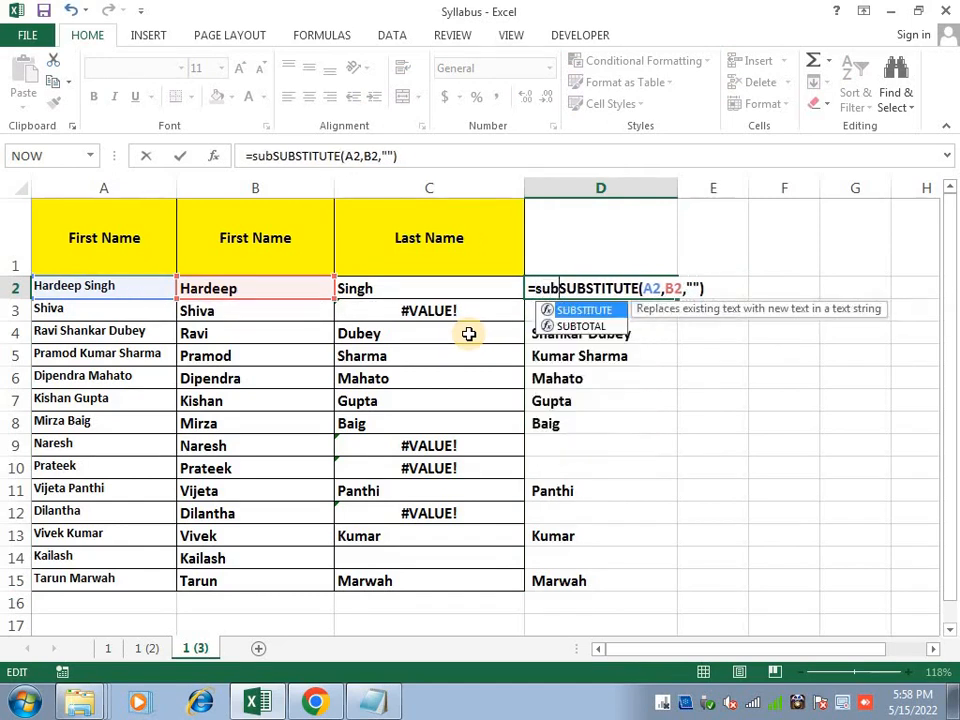
key("Tab")
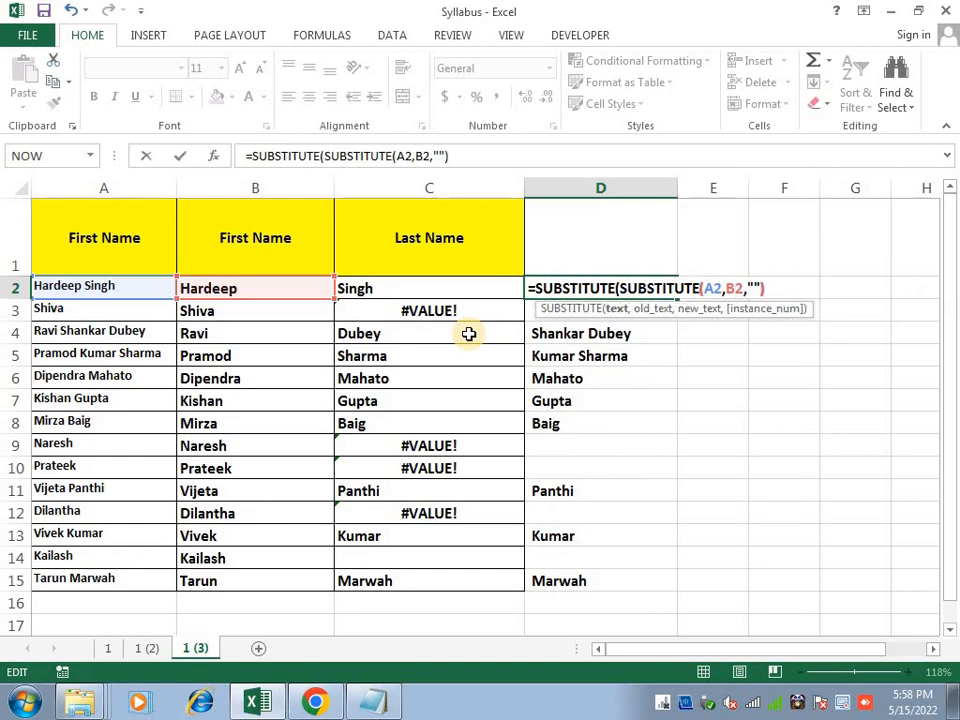
type(",")
left_click(452, 290)
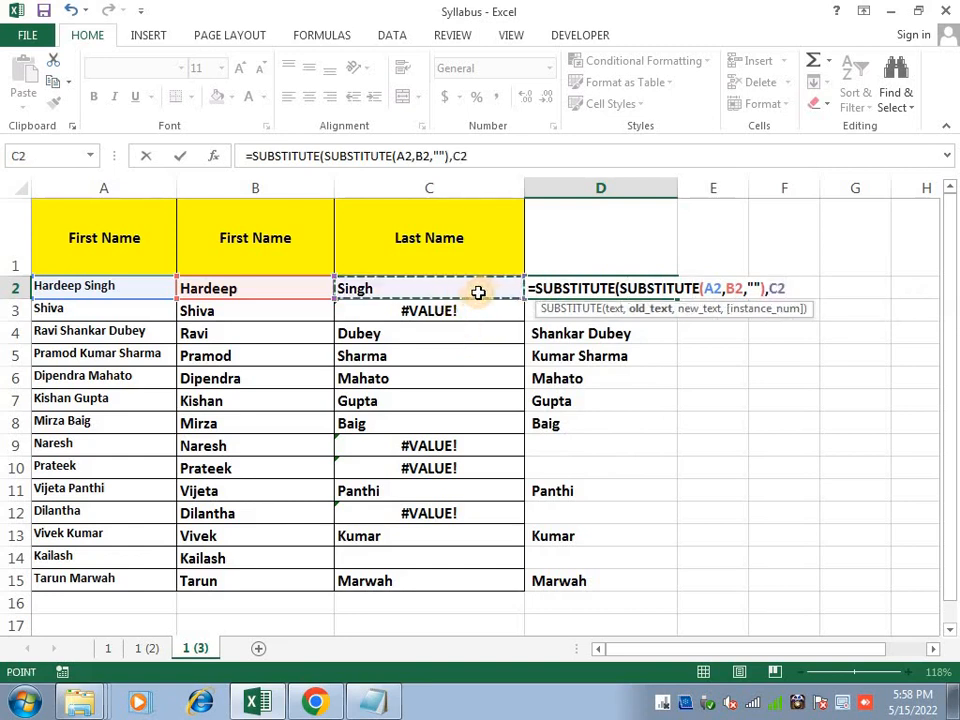
type(",\"\"")
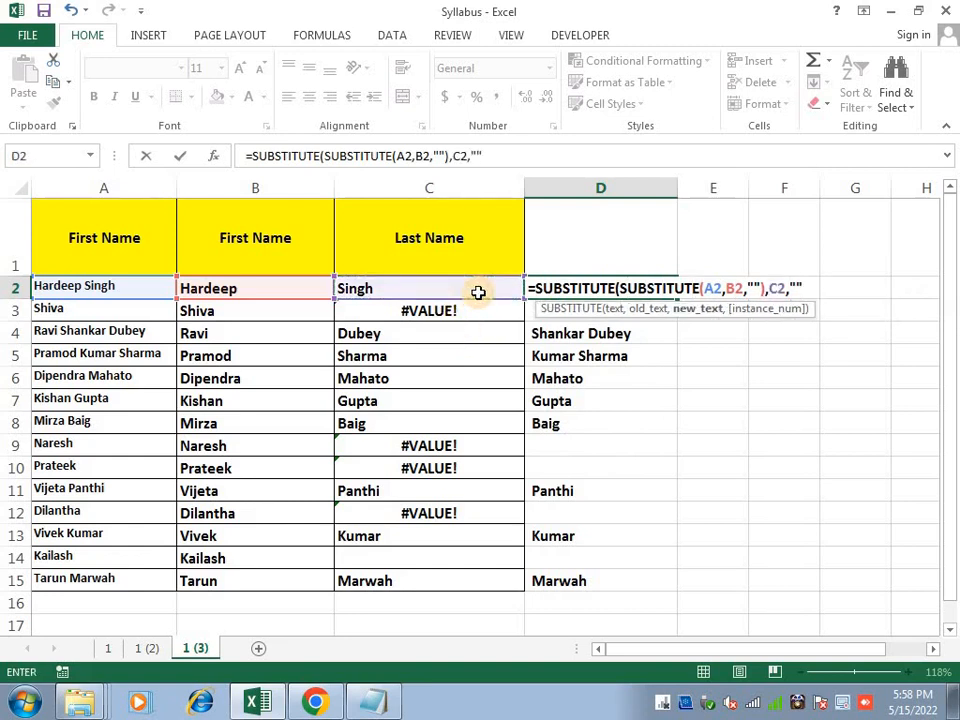
key("Return")
key("Up")
key("ctrl+shift+Down")
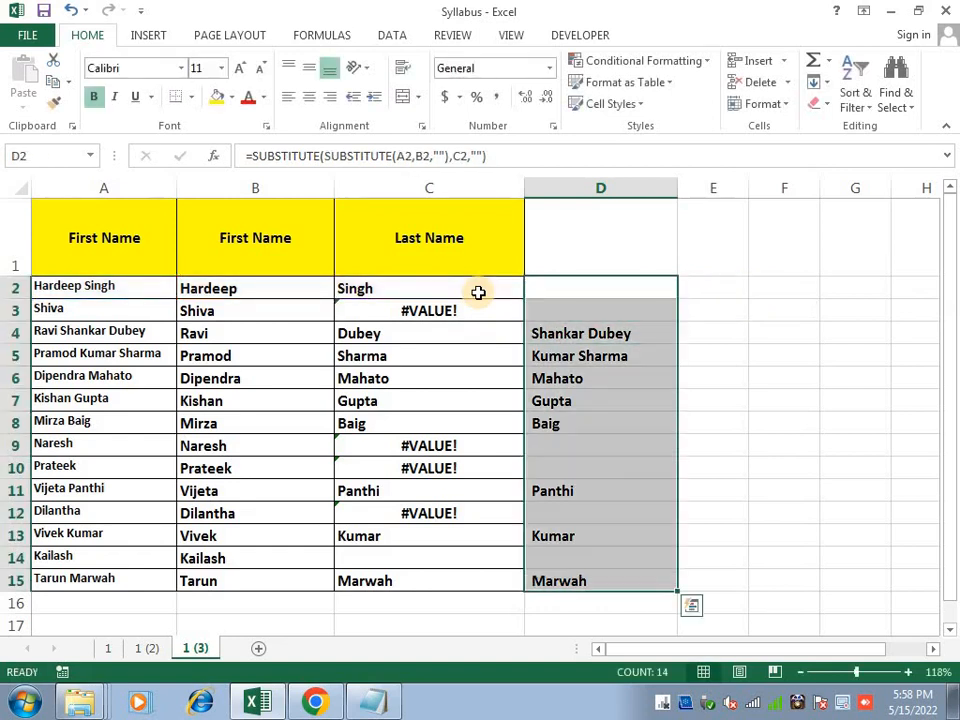
key("ctrl+d")
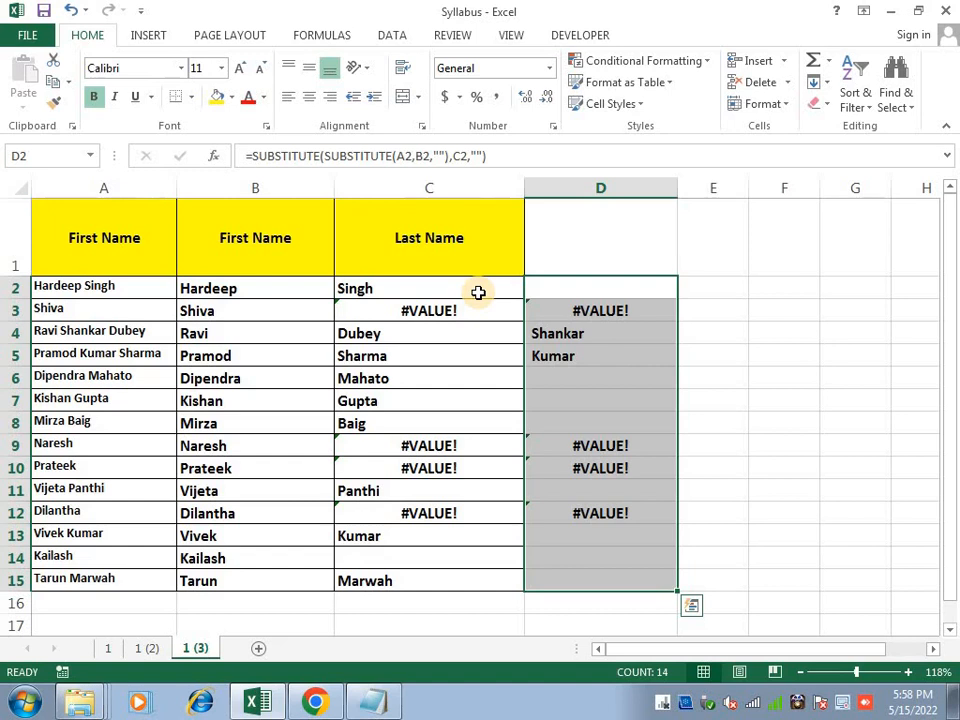
Check the name and formula results in A4, B4 and C4, and D2's formula
left_click(150, 332)
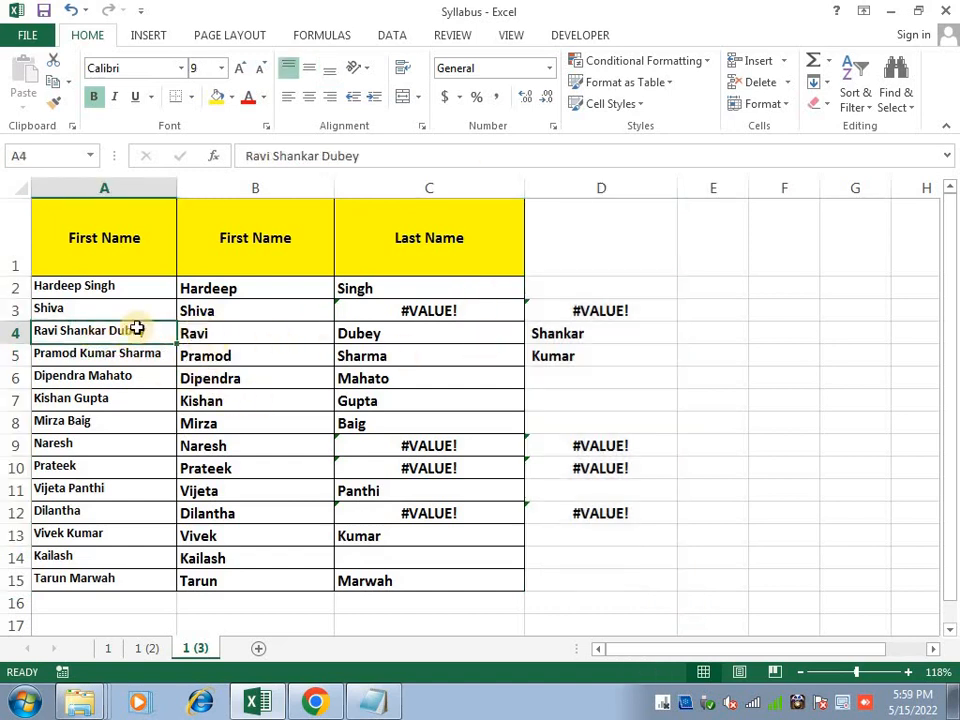
left_click(251, 337)
left_click(376, 334)
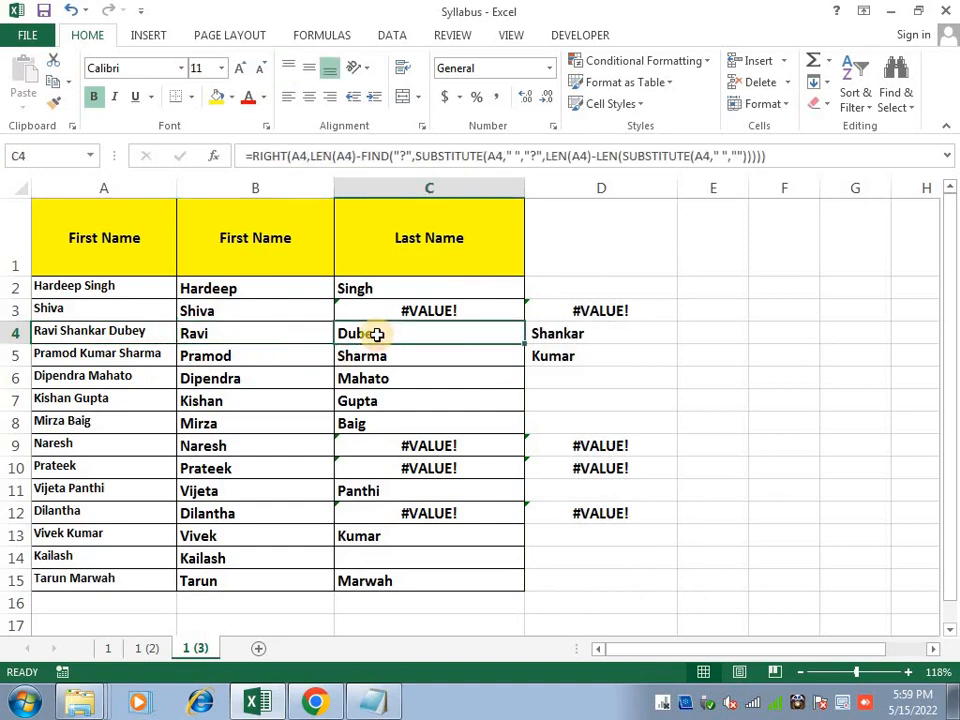
left_click(580, 285)
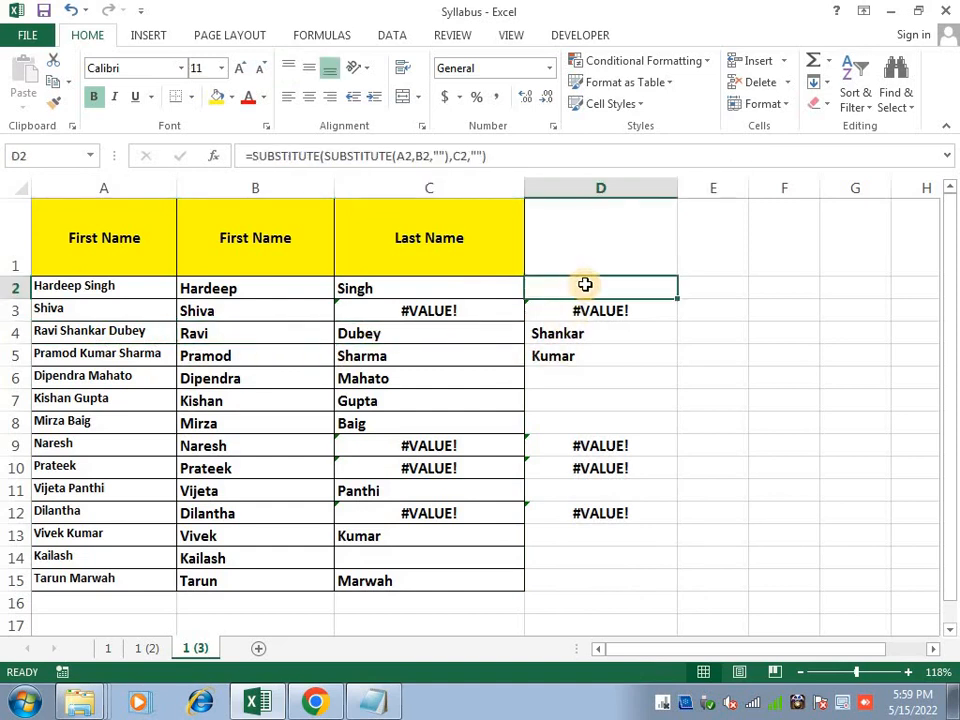
double_click(590, 288)
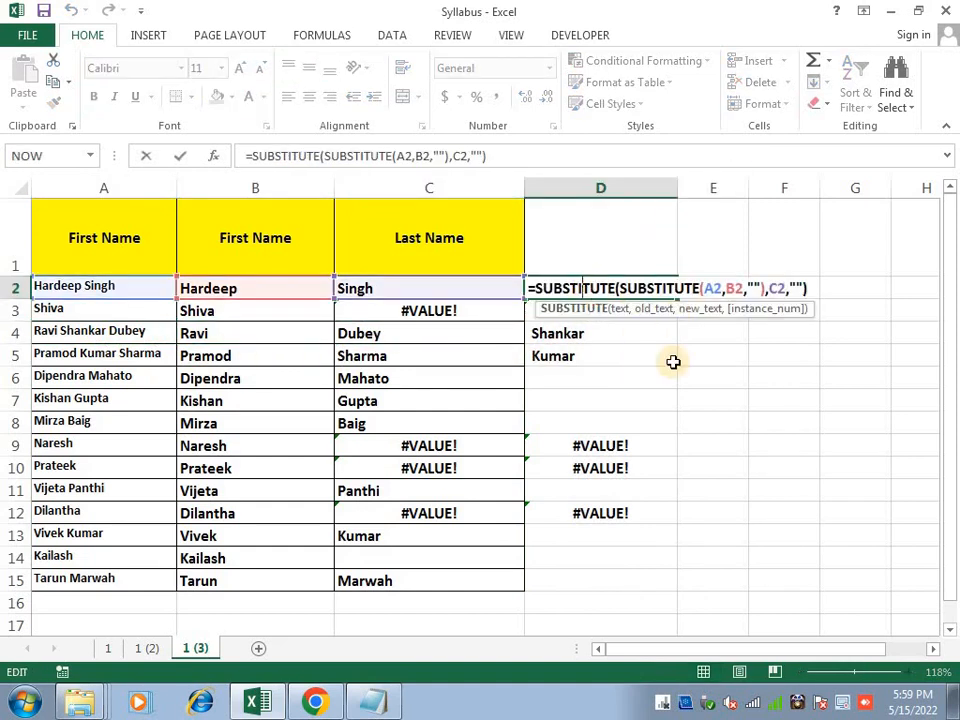
key("Return")
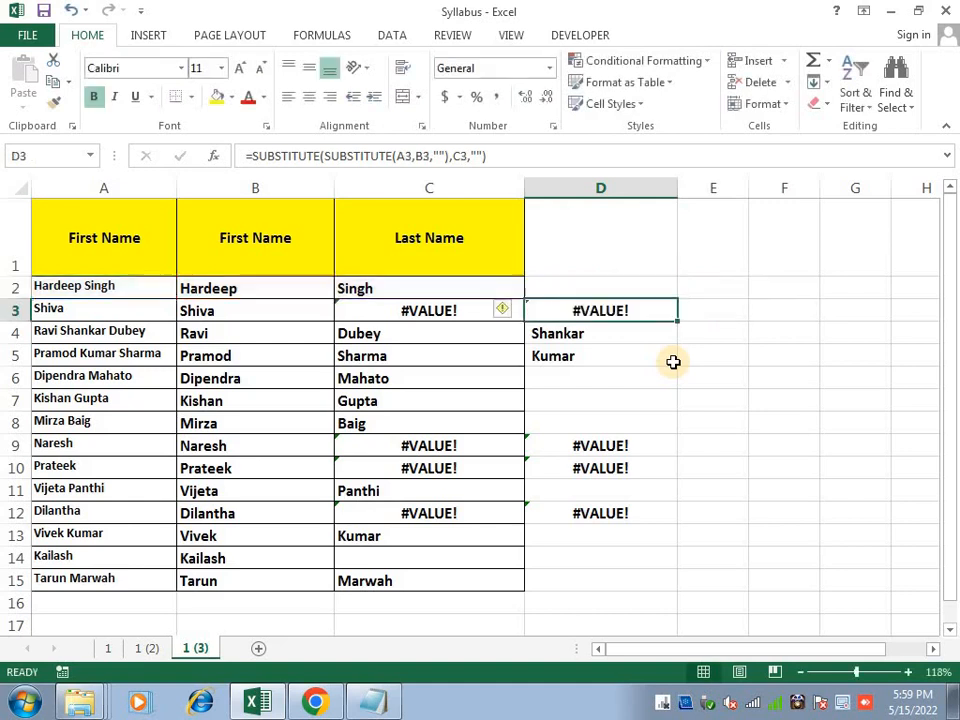
key("Up")
key("Left")
key("Right")
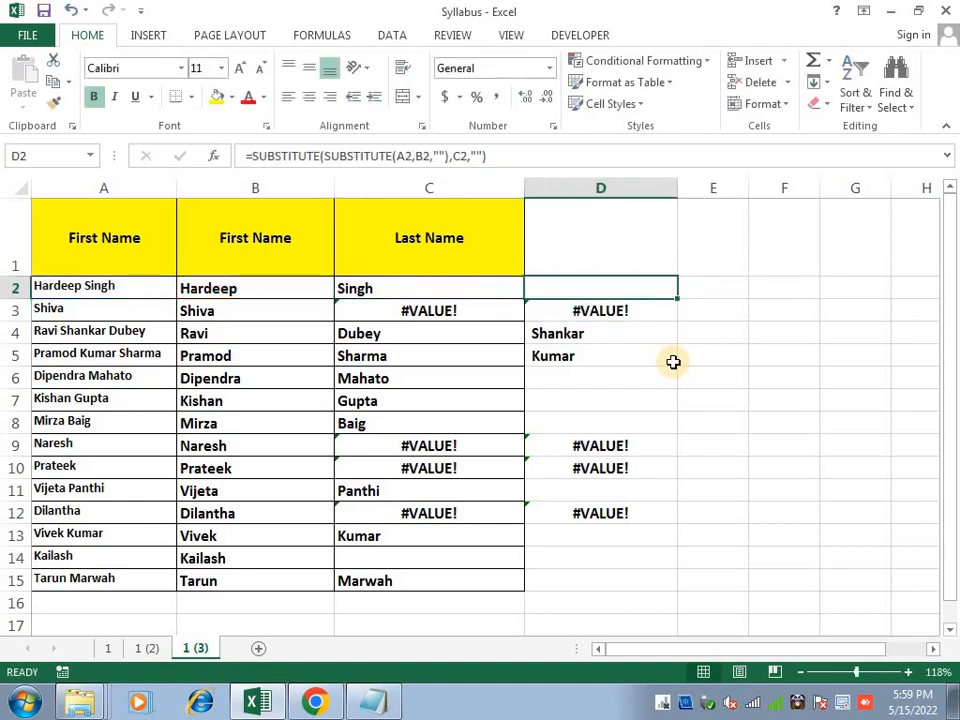
Wrap D2's formula in IFERROR with the fallback text "no middle name"
key("F2")
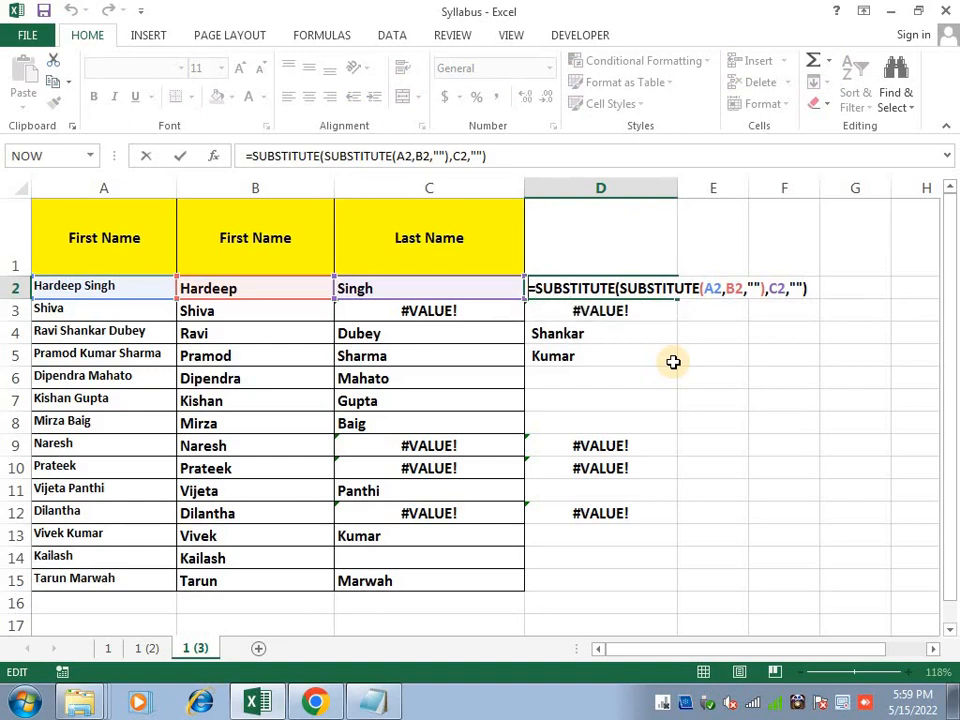
type("if")
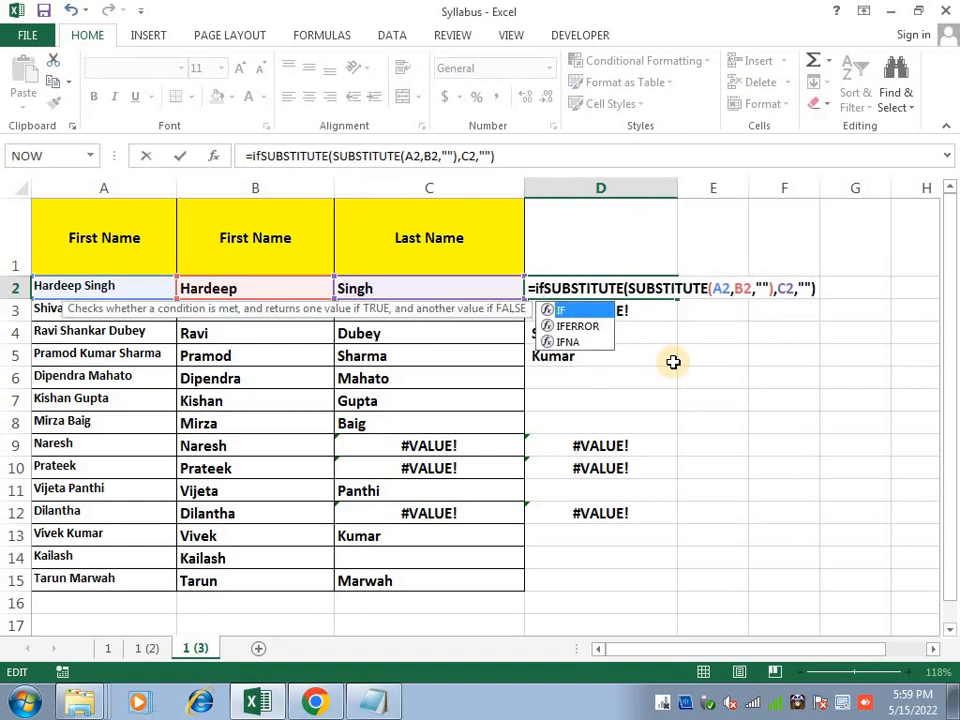
key("Down")
key("Tab")
key("Right")
key("Right")
key("Right")
key("Right")
key("Right")
key("Right")
key("Right")
key("Right")
key("Right")
key("Right")
key("Right")
key("Right")
key("Right")
key("Right")
key("Right")
key("Right")
key("Right")
key("Right")
key("Right")
key("Right")
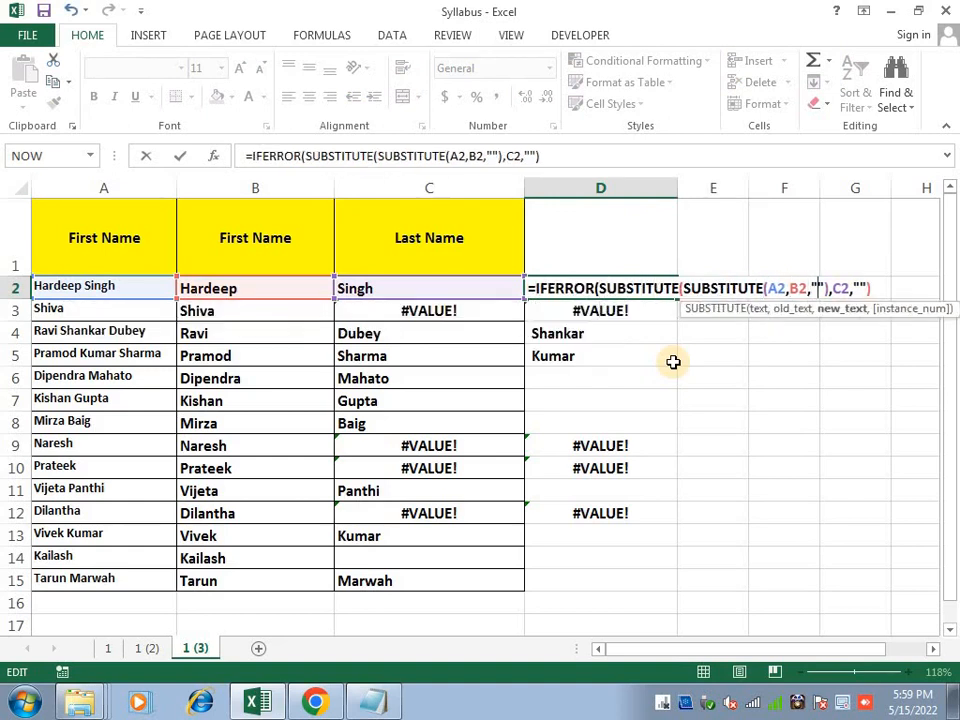
type(",\"non")
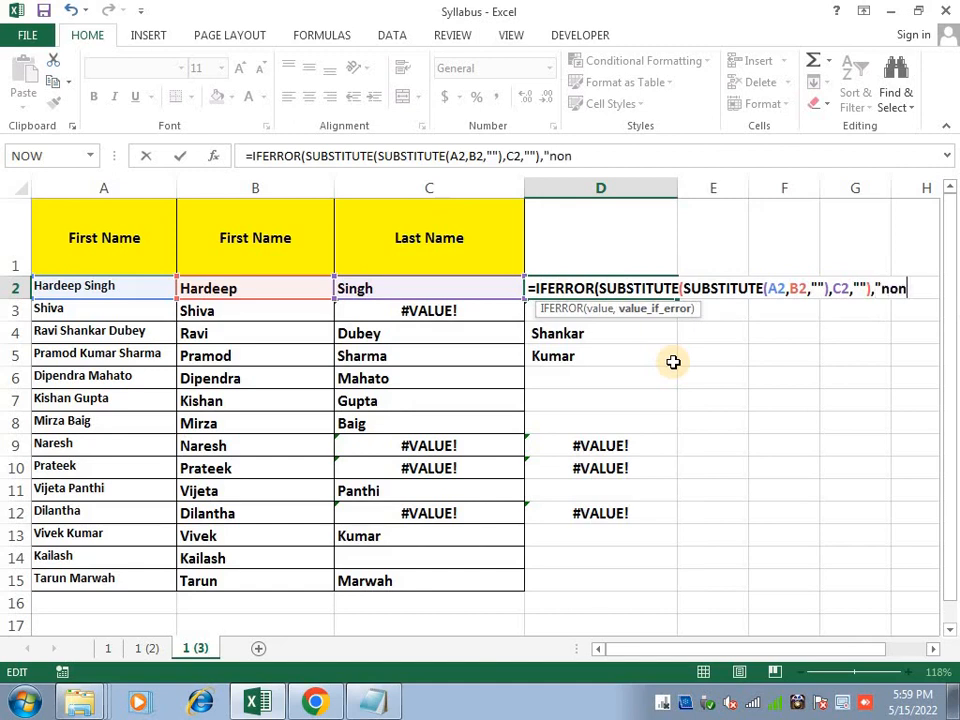
key("BackSpace")
type("middle name")
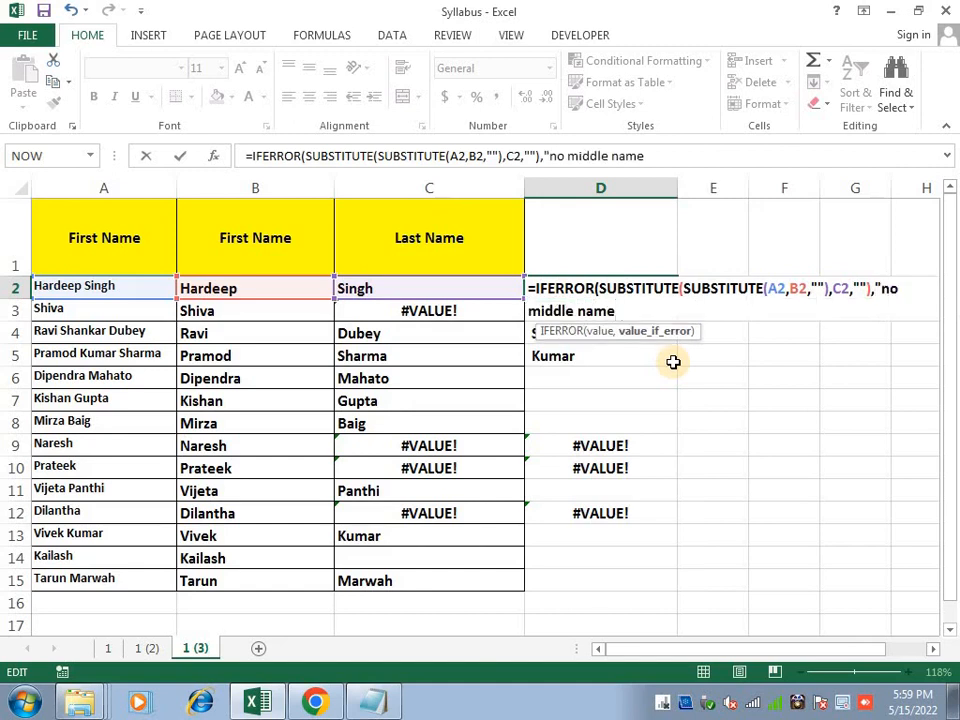
key("Return")
key("Down")
key("Down")
Fill D2's IFERROR formula down to D15
key("Up")
key("Up")
key("Up")
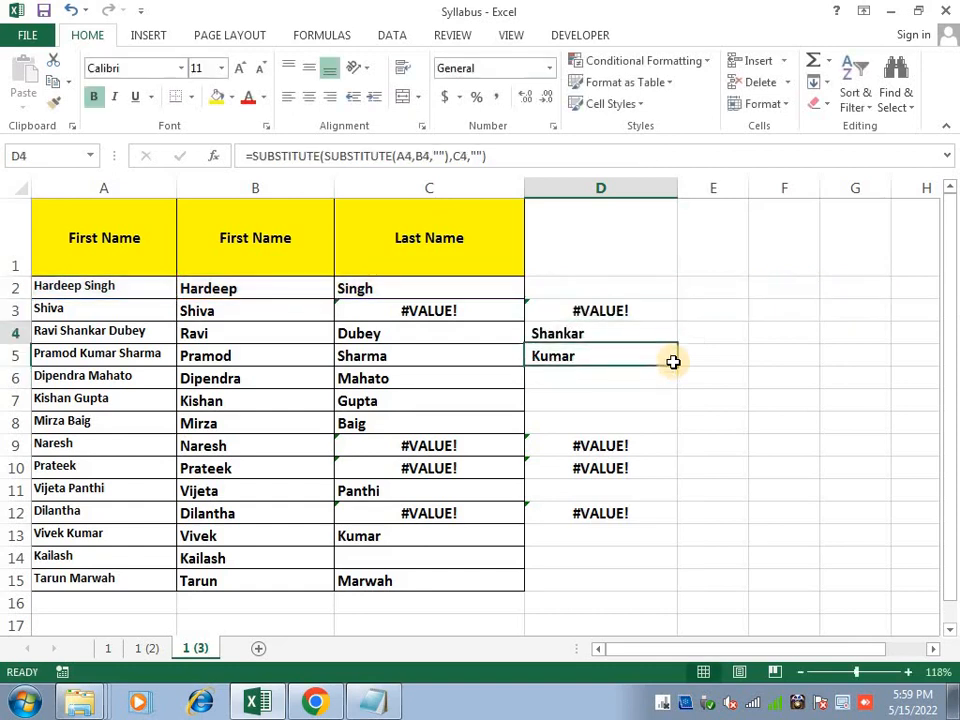
key("ctrl+shift+Down")
key("ctrl+d")
key("Right")
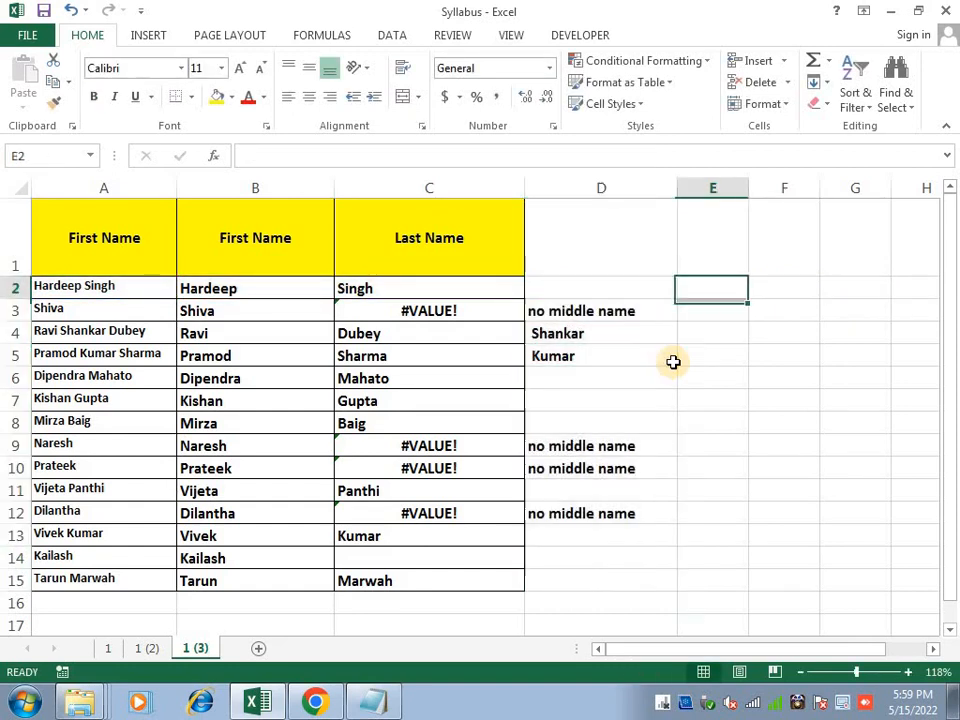
key("Left")
key("F2")
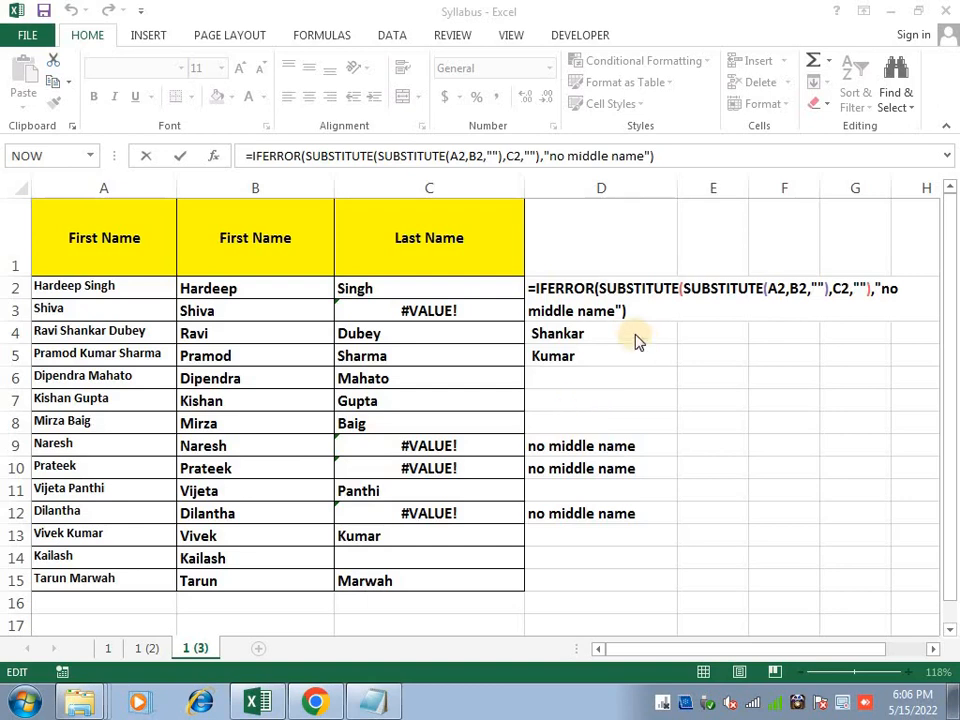
key("Return")
Review the middle-name results in column D, selecting D4:D15
key("Up")
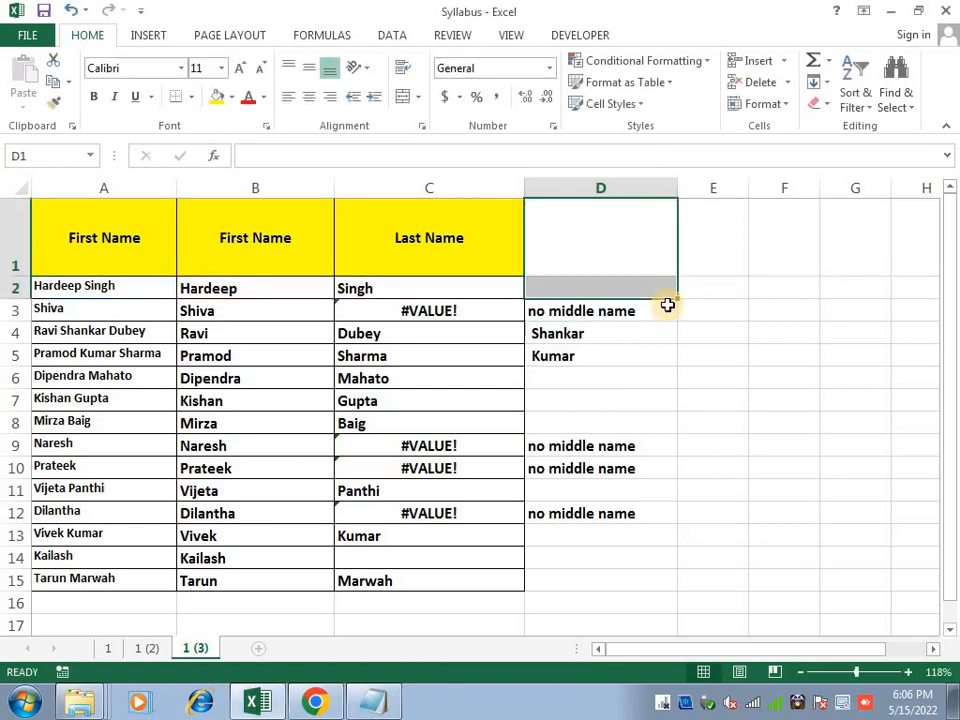
key("ctrl+shift+Down")
key("ctrl+shift+Down")
key("ctrl+shift+Up")
key("Down")
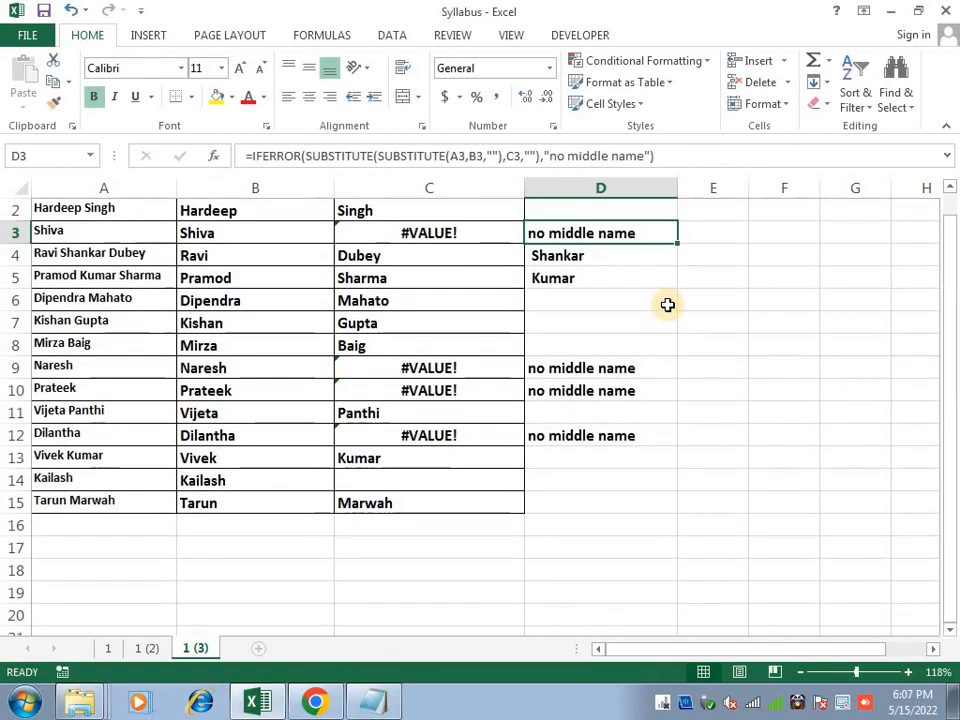
key("shift+Down")
key("shift+Down")
key("shift+Down")
key("shift+Down")
key("shift+Down")
key("shift+Down")
key("shift+Down")
key("shift+Down")
key("shift+Down")
key("shift+Down")
key("shift+Down")
key("shift+Down")
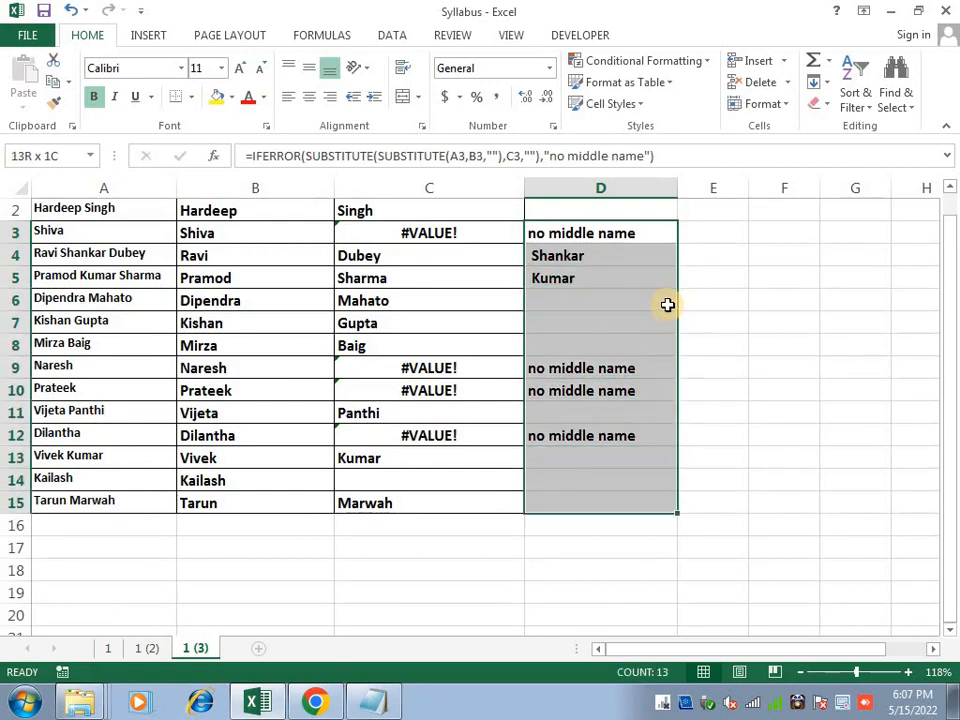
key("Right")
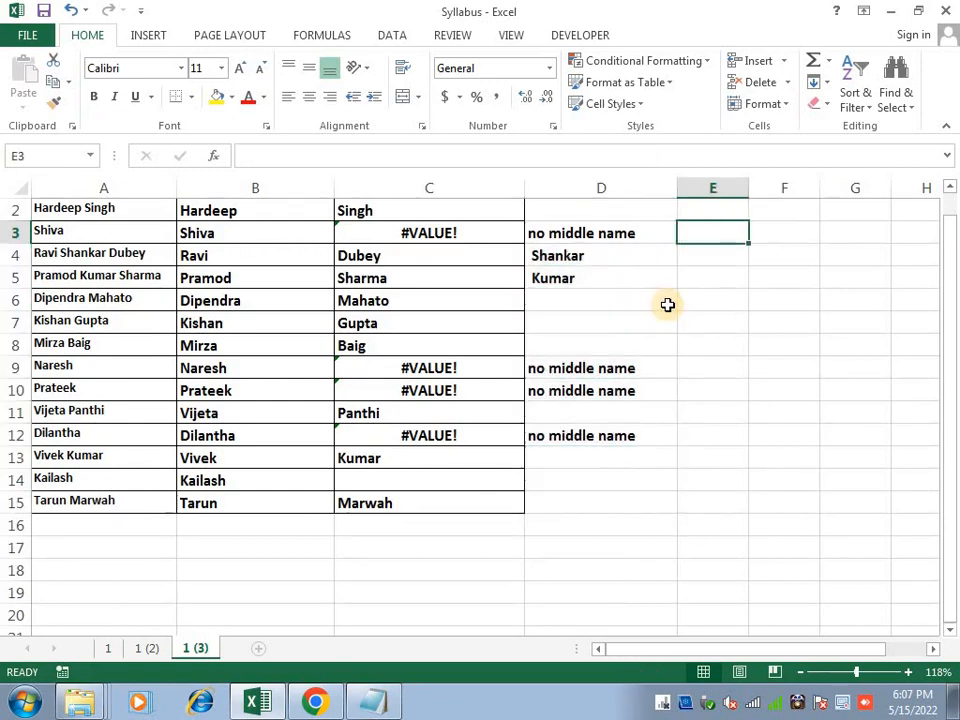
left_click_drag(555, 255, 550, 505)
left_click(574, 259)
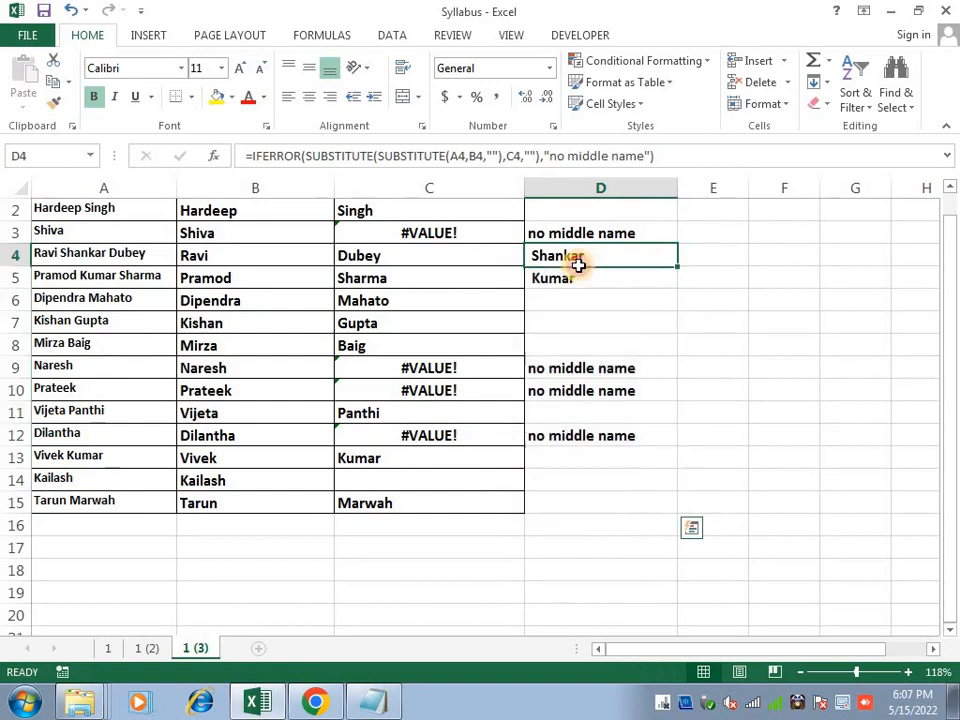
Wrap the D3 middle-name formula in TRIM and fill it down through D15
left_click(570, 236)
double_click(530, 236)
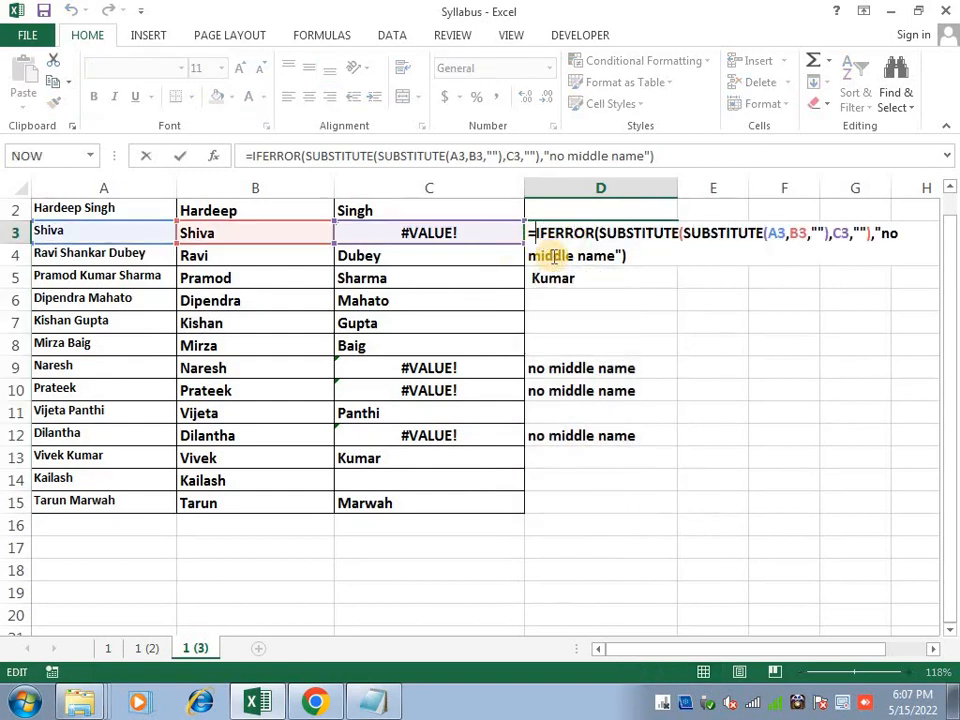
type("trim")
key("Tab")
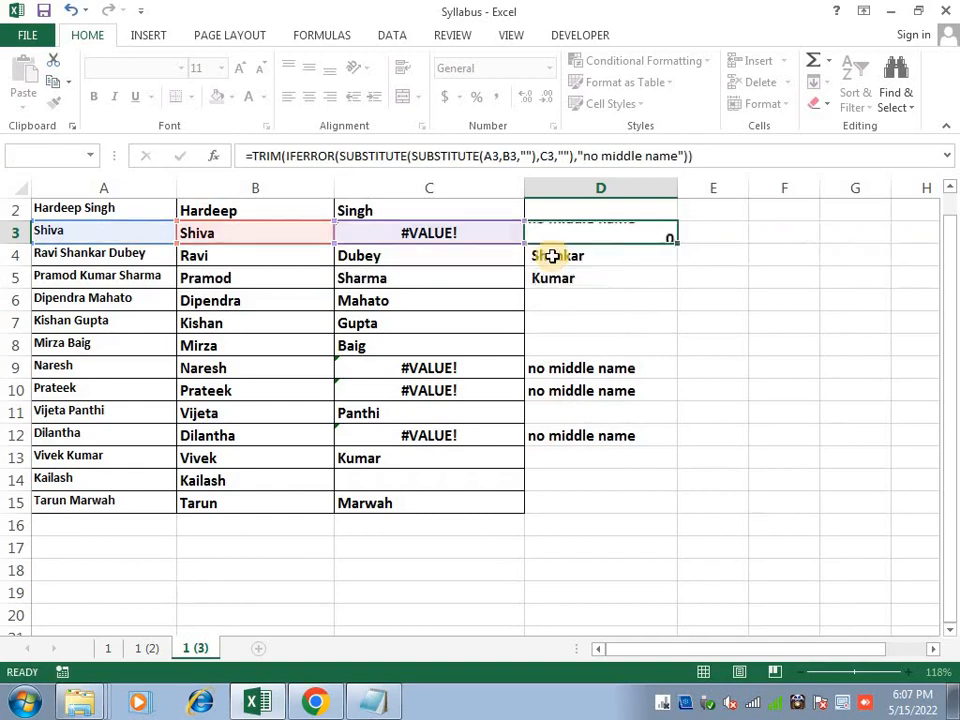
key("ctrl+Return")
key("ctrl+shift+End")
key("ctrl+d")
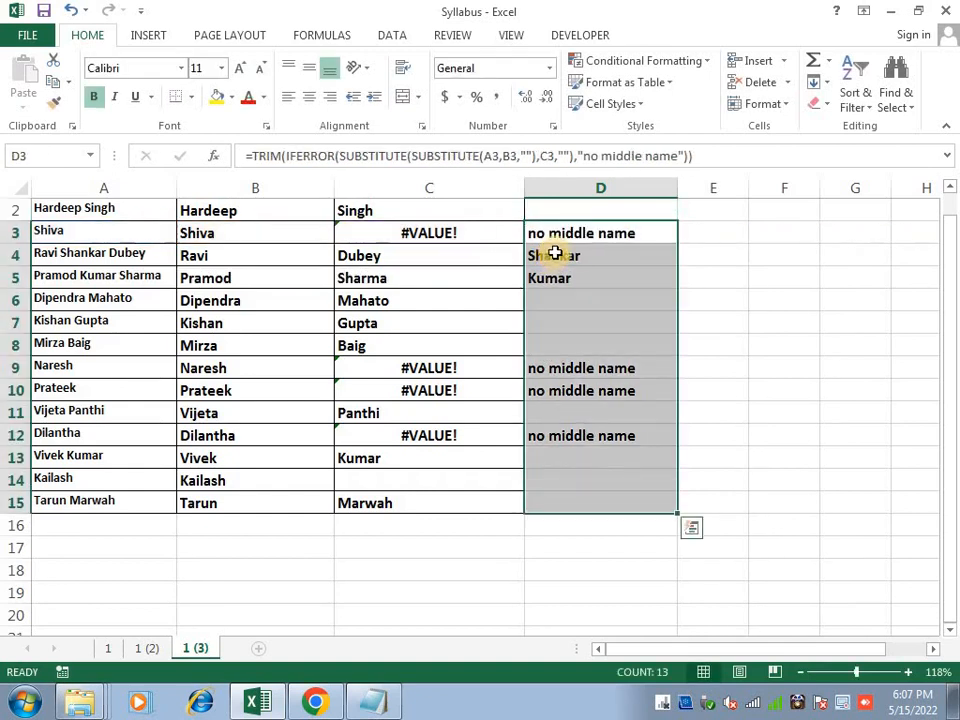
Revise the middle-name formula in D3 and return to that cell
left_click(596, 236)
double_click(596, 234)
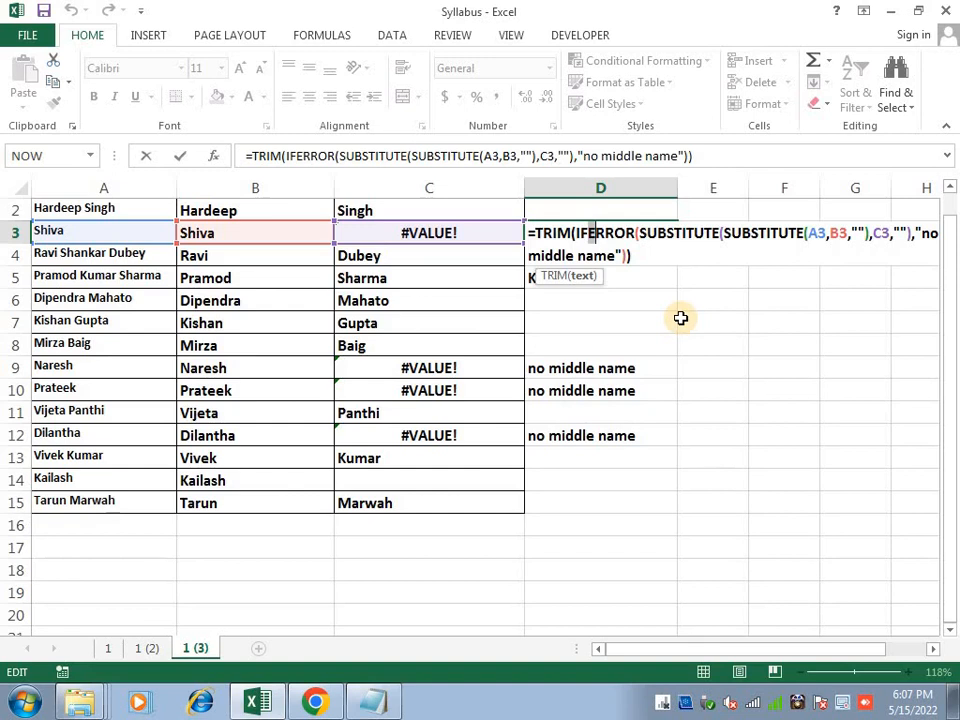
key("Return")
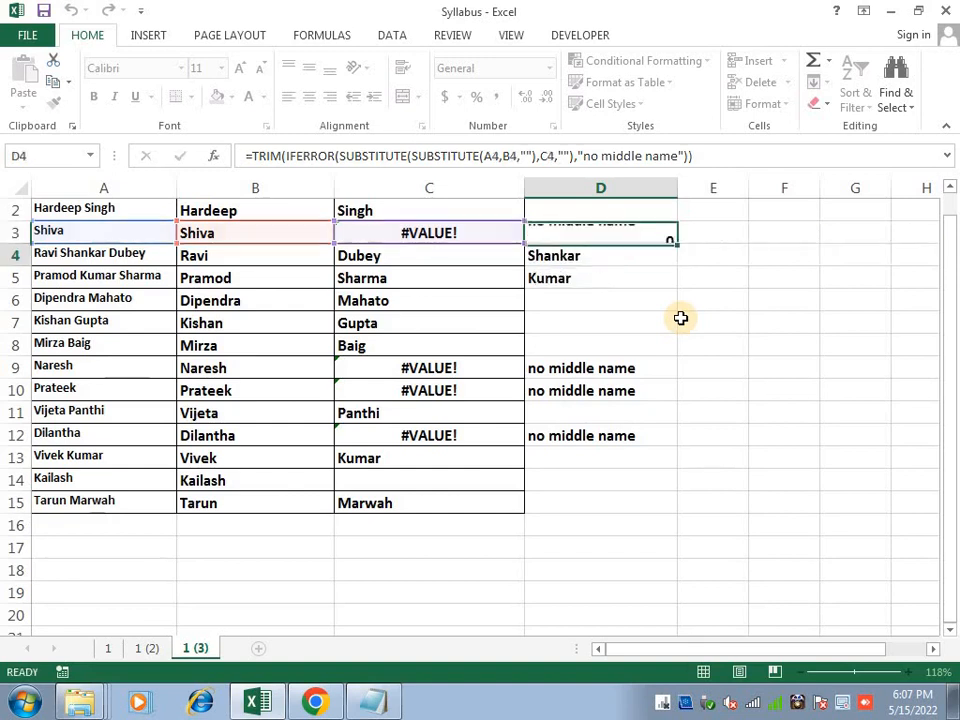
key("Left")
key("Up")
key("Left")
key("Right")
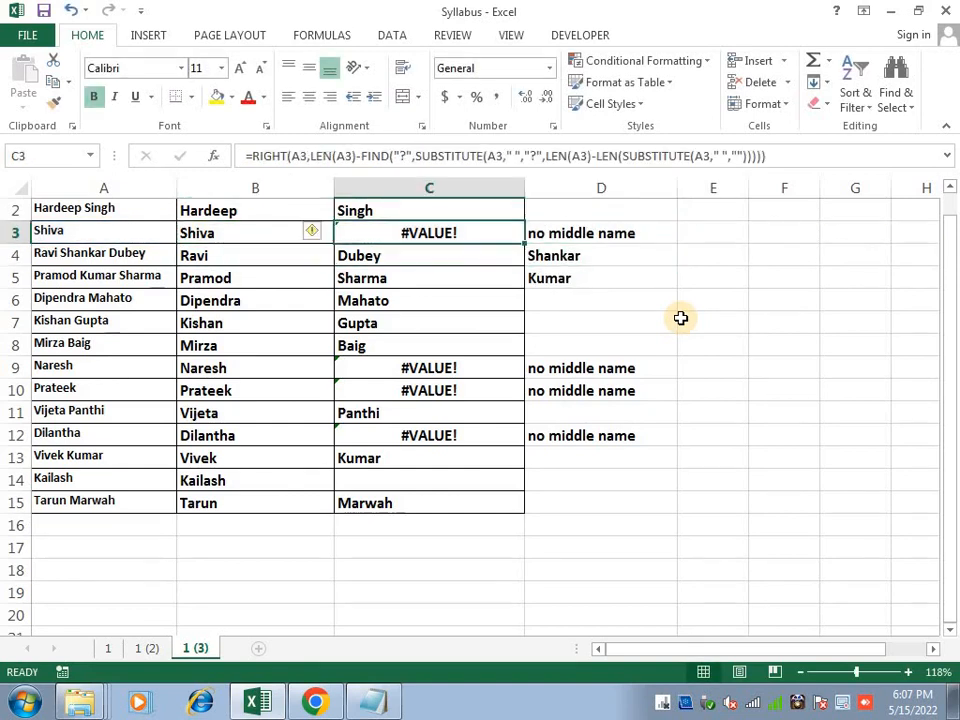
key("Right")
Apply All Borders to the middle-name cells D3:D15, then return to the sheet's top
key("shift+Down")
key("shift+Down")
key("shift+Down")
key("shift+Down")
key("shift+Down")
key("shift+Down")
key("shift+Down")
key("shift+Down")
key("shift+Down")
key("shift+Down")
key("shift+Down")
key("shift+Down")
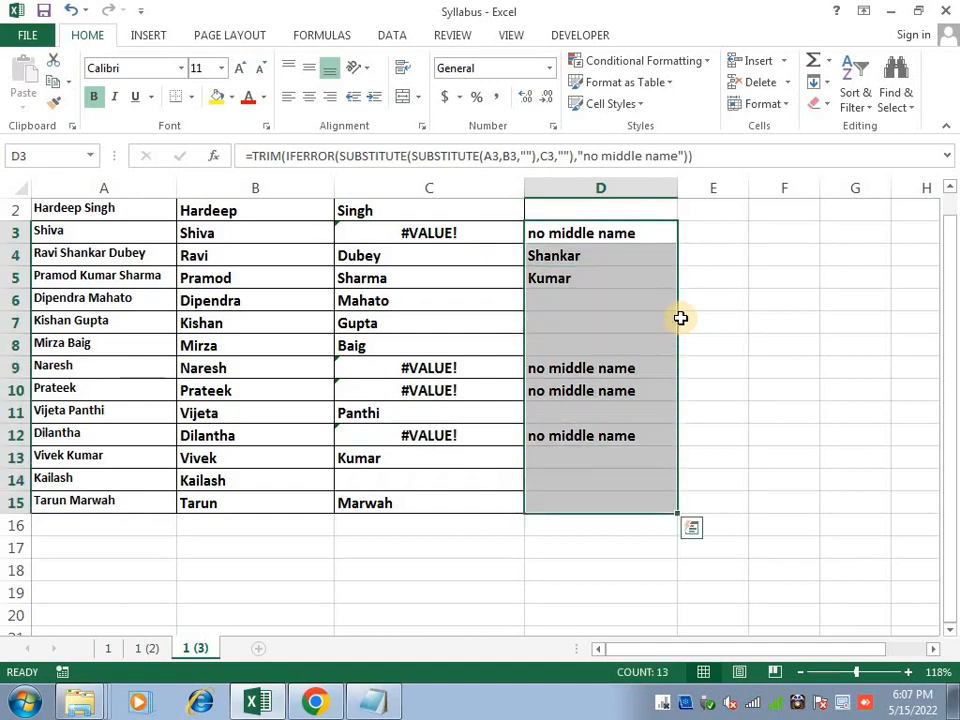
key("alt+h")
key("b")
key("a")
key("ctrl+Home")
key("Right")
key("Right")
key("Right")
key("Right")
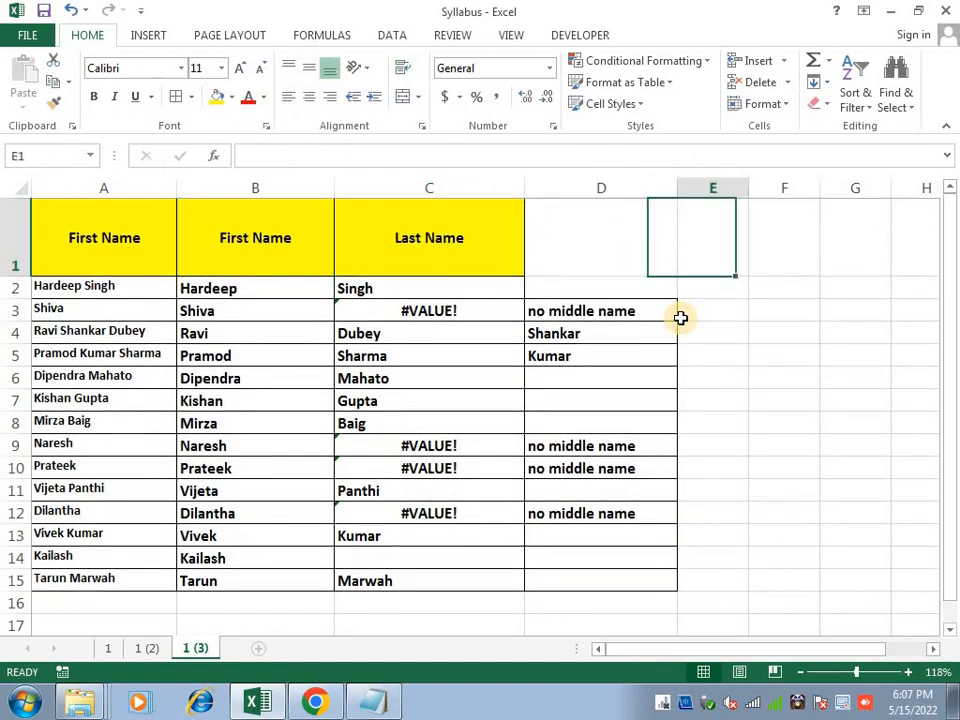
Enter 'Middle Name' as the D1 header, correcting the capitalisation typo
key("Left")
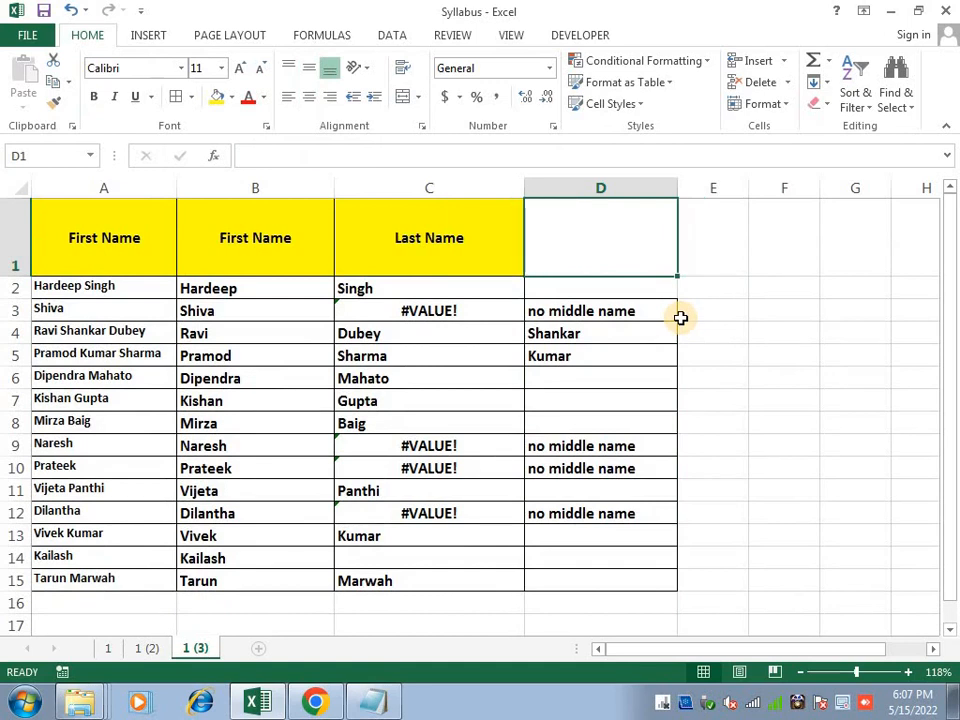
type("Middle")
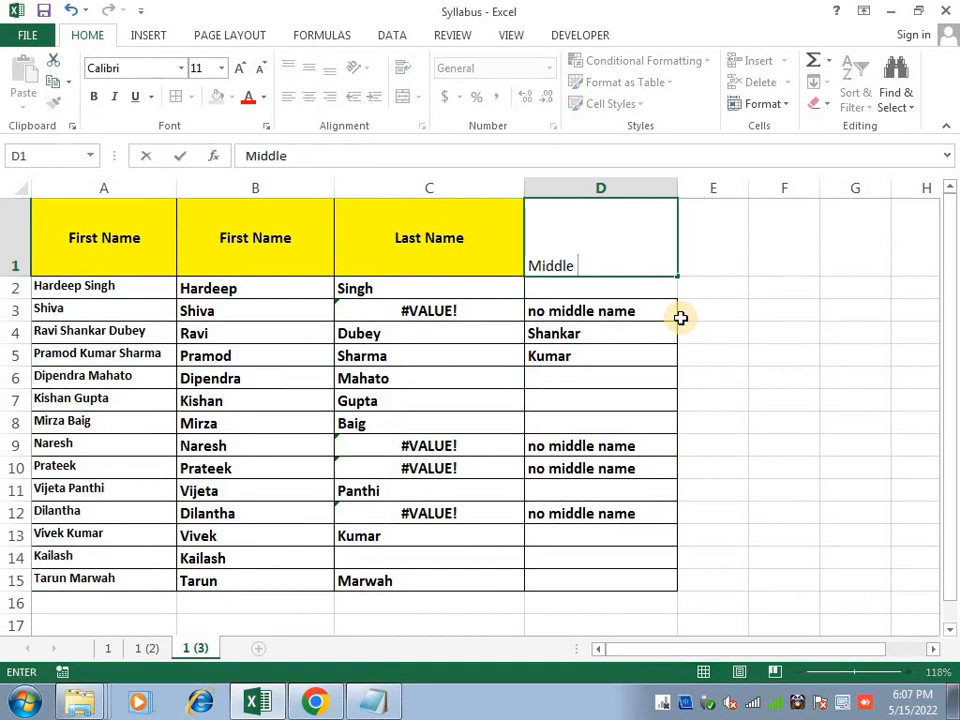
type(" NAMe")
key("ctrl+Return")
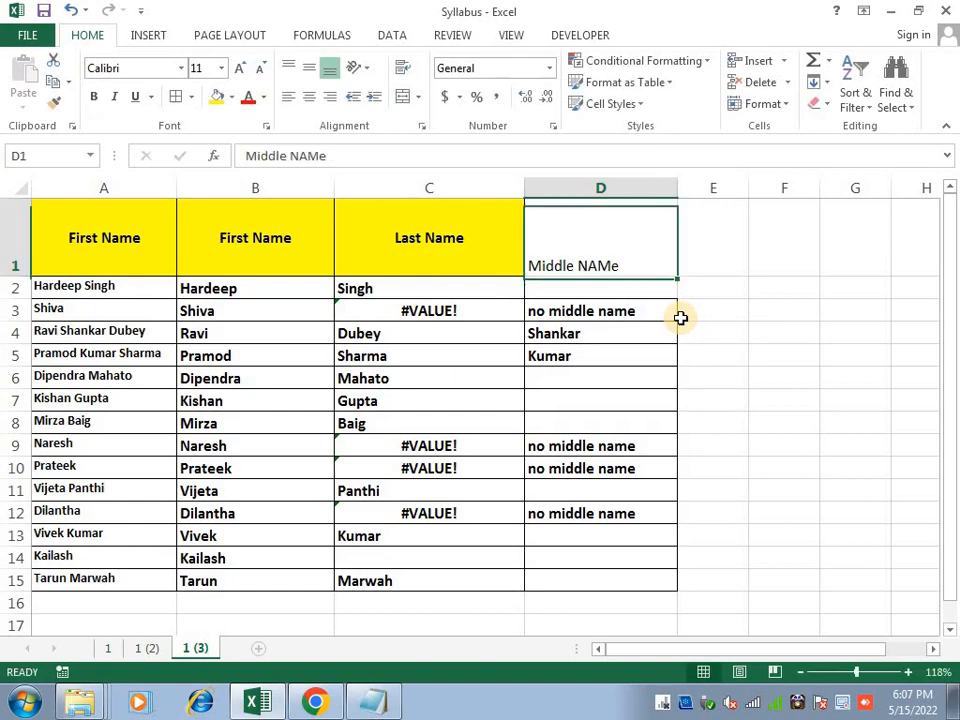
key("F2")
key("BackSpace")
key("BackSpace")
key("BackSpace")
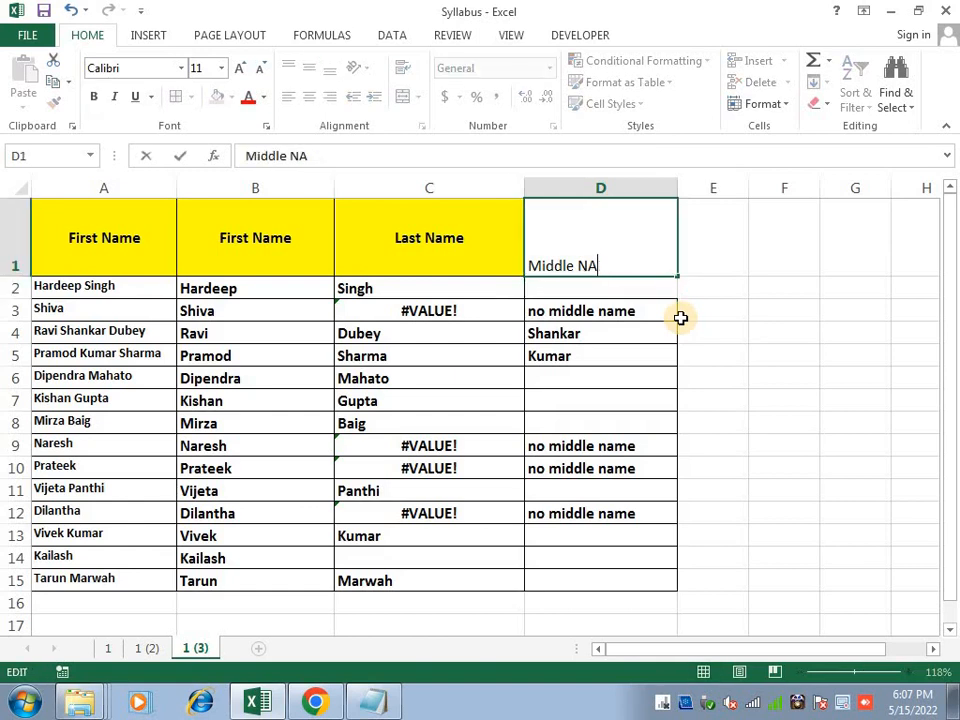
type("ame")
key("ctrl+Return")
Copy the Last Name header's yellow, bold, centred format onto D1 with Format Painter
key("Left")
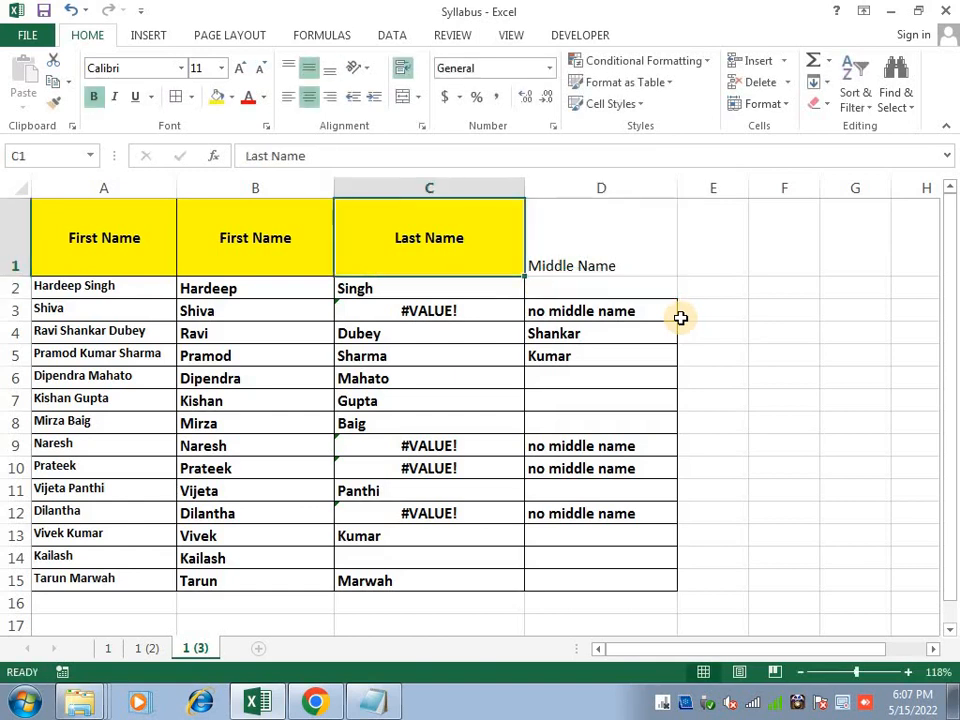
left_click(60, 103)
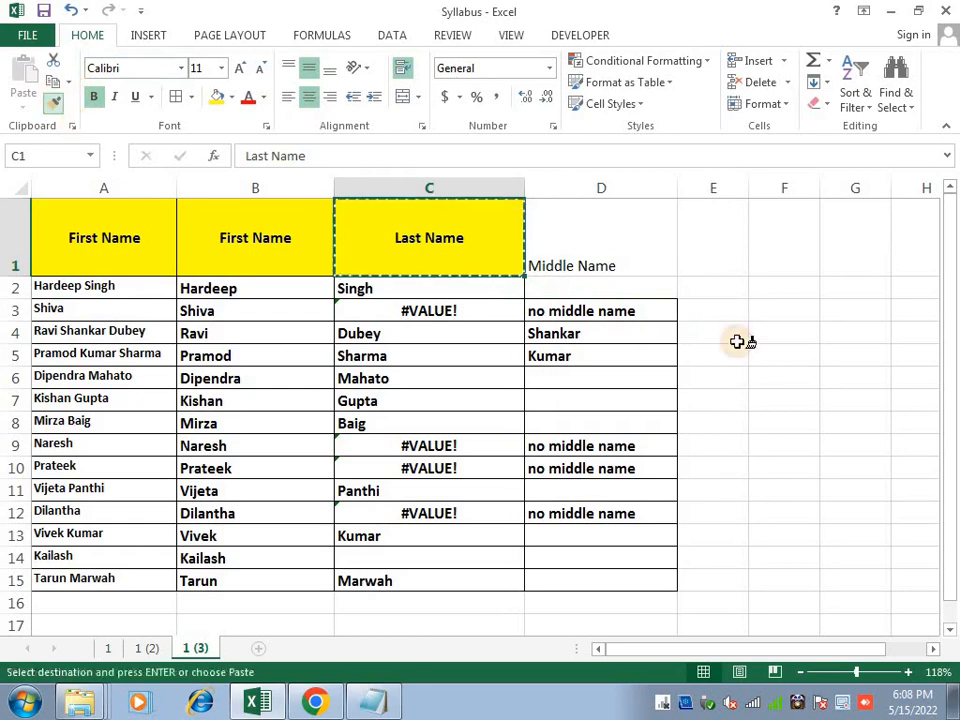
left_click(647, 266)
Apply All Borders to the middle-name results in column D
left_click(619, 296)
key("shift+Down")
key("shift+Down")
key("shift+Down")
key("shift+Down")
key("shift+Down")
key("shift+Down")
key("shift+Down")
key("shift+Down")
key("shift+Down")
key("shift+Down")
key("shift+Down")
key("shift+Down")
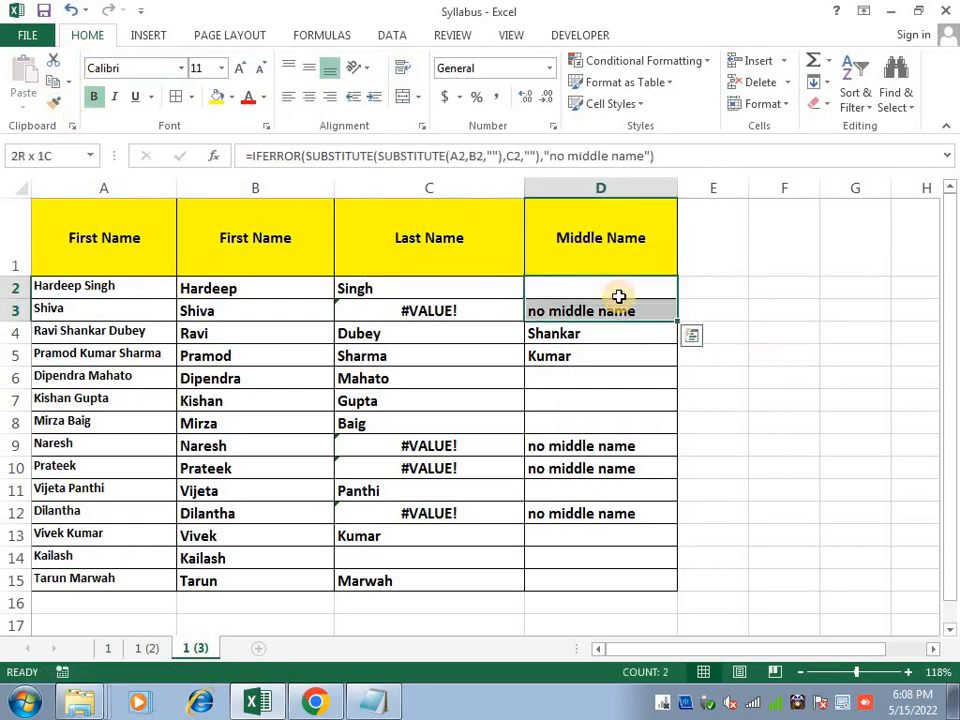
key("shift+Down")
key("alt+h")
key("b")
key("a")
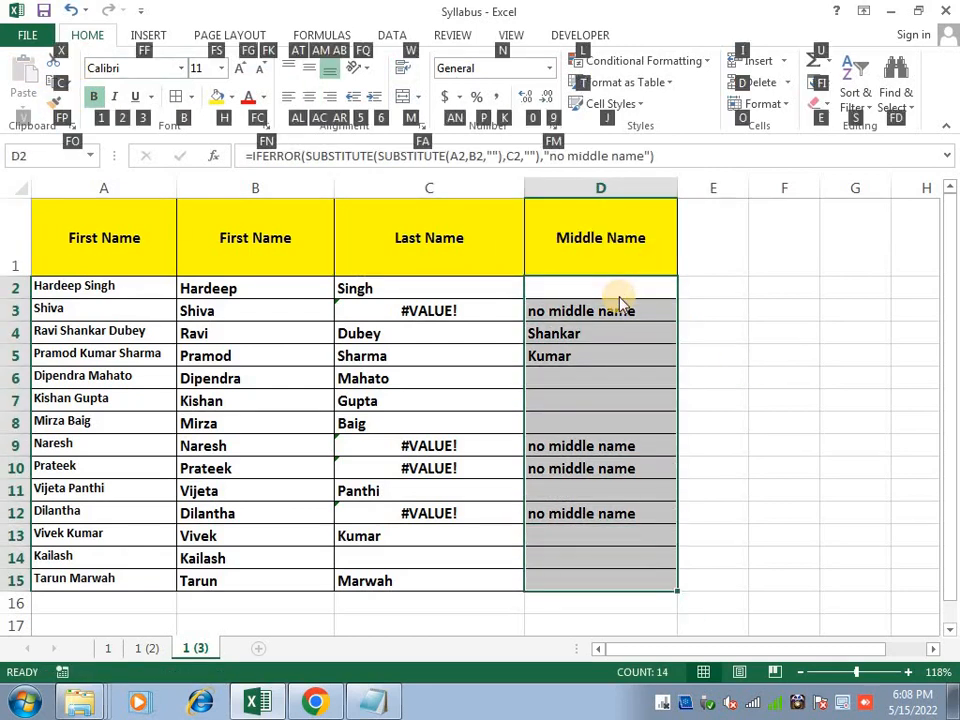
Select down the full-name, first-name, last-name and middle-name columns to review the table
key("Left")
key("Left")
key("Left")
key("shift+Down")
key("shift+Down")
key("shift+Down")
key("shift+Down")
key("shift+Down")
key("shift+Down")
key("shift+Down")
key("shift+Down")
key("shift+Down")
key("shift+Down")
key("shift+Down")
key("shift+Down")
key("shift+Down")
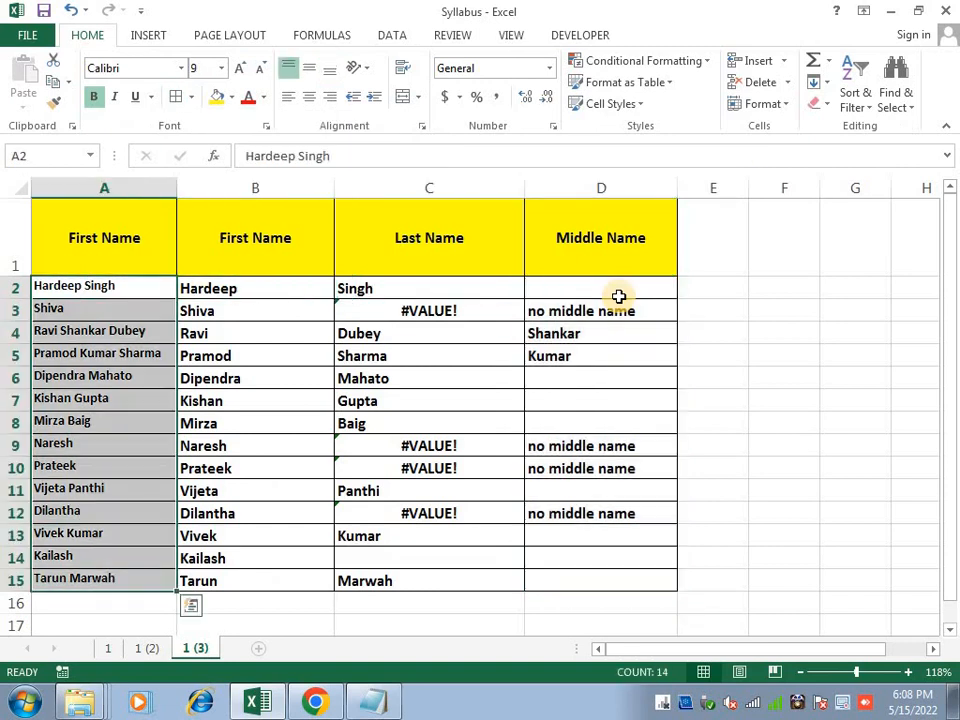
key("Right")
key("shift+Down")
key("shift+Down")
key("shift+Down")
key("shift+Down")
key("shift+Down")
key("shift+Down")
key("shift+Down")
key("shift+Down")
key("shift+Down")
key("shift+Down")
key("shift+Down")
key("shift+Down")
key("shift+Down")
key("Right")
key("shift+Down")
key("shift+Down")
key("shift+Down")
key("shift+Down")
key("shift+Down")
key("shift+Down")
key("shift+Down")
key("shift+Down")
key("shift+Down")
key("shift+Down")
key("shift+Down")
key("shift+Down")
key("shift+Down")
key("Right")
key("shift+Down")
key("shift+Down")
key("shift+Down")
key("shift+Down")
key("shift+Down")
key("shift+Down")
key("shift+Down")
key("shift+Down")
key("shift+Down")
key("shift+Down")
key("shift+Down")
key("shift+Down")
key("shift+Down")
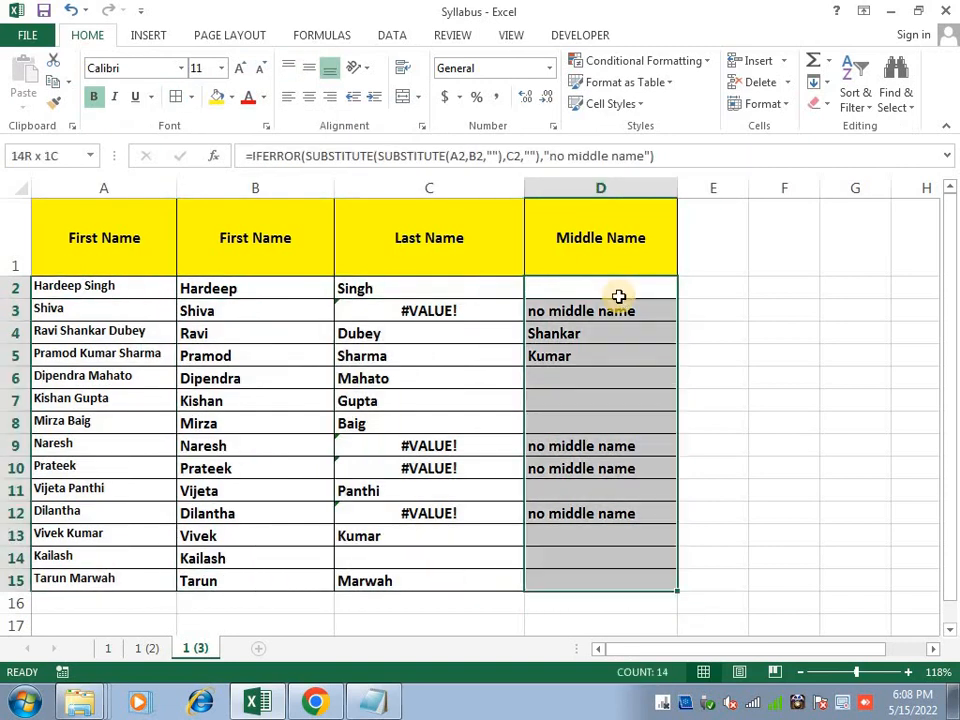
key("Left")
key("Left")
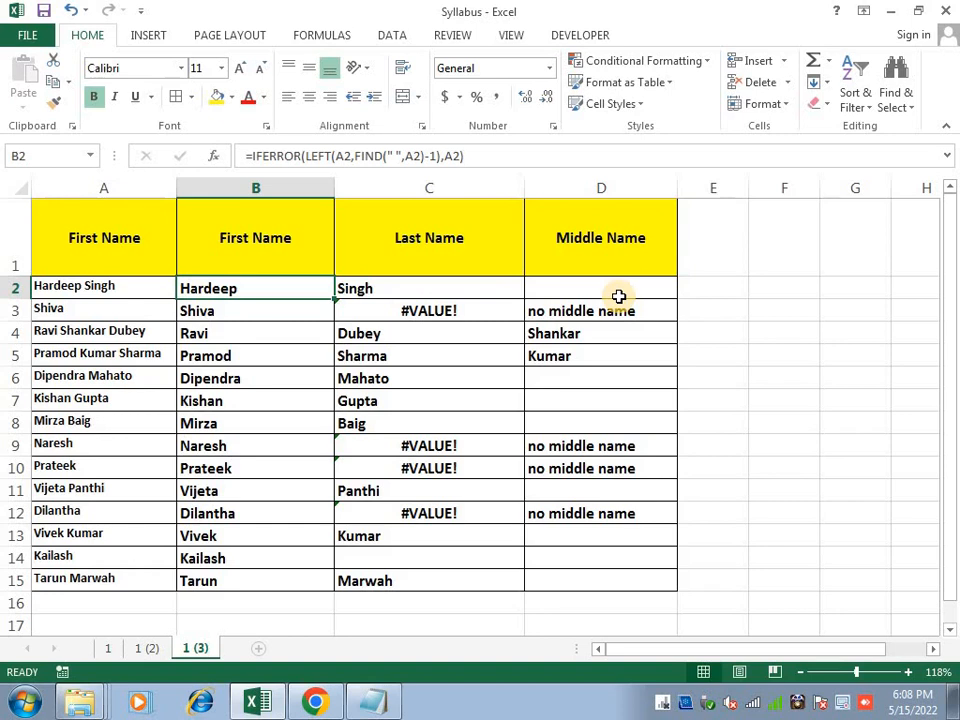
Turn off the sheet gridlines from the View tab
key("Right")
key("Right")
key("Right")
key("Right")
key("Right")
key("Right")
key("Right")
key("Right")
key("Right")
key("Right")
key("Right")
key("Right")
key("Right")
key("Right")
key("Right")
key("Right")
key("Right")
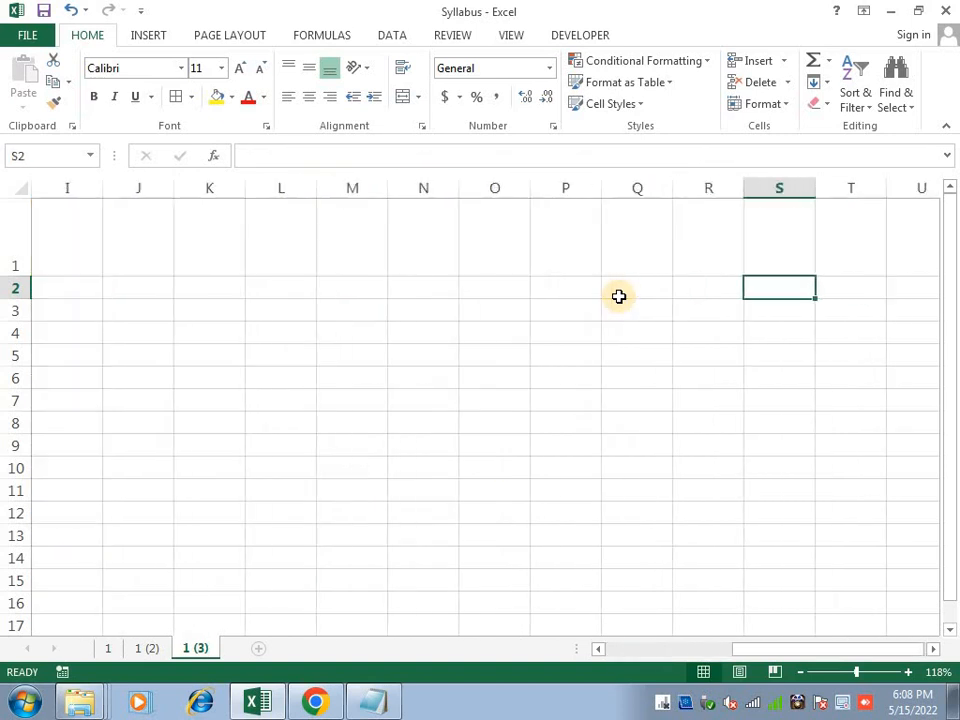
key("Left")
key("Left")
key("Left")
key("alt+w")
key("v")
key("g")
Select K2:R9 and merge it into a single cell
key("Left")
key("Left")
key("Left")
key("Left")
key("Left")
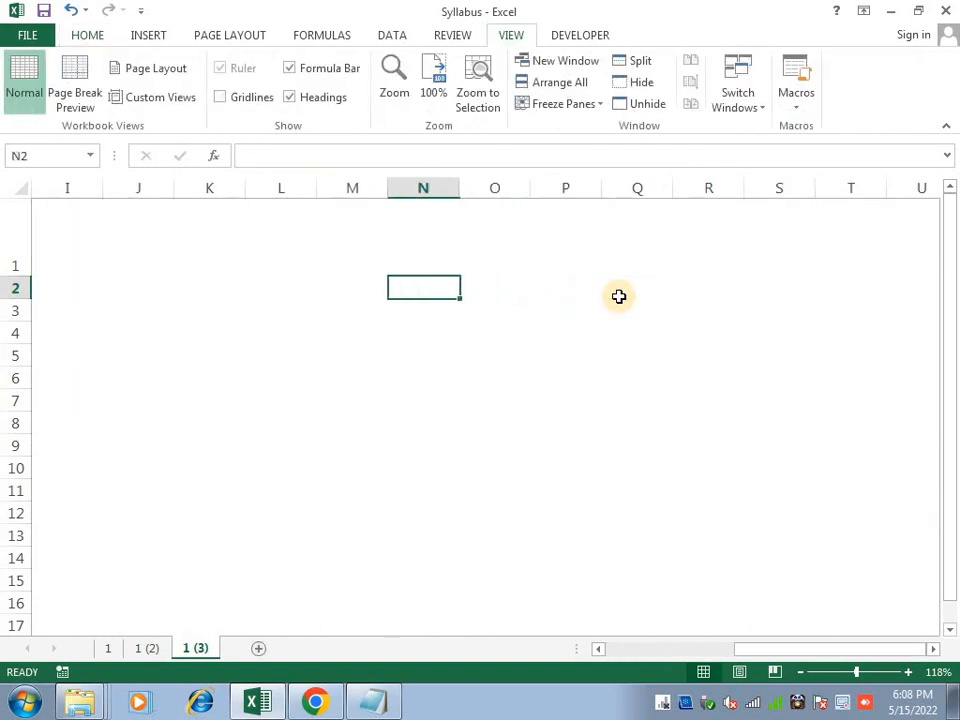
key("shift+Right")
key("shift+Right")
key("shift+Down")
key("shift+Right")
key("shift+Down")
key("shift+Right")
key("shift+Down")
key("shift+Right")
key("shift+Down")
key("shift+Down")
key("shift+Right")
key("shift+Down")
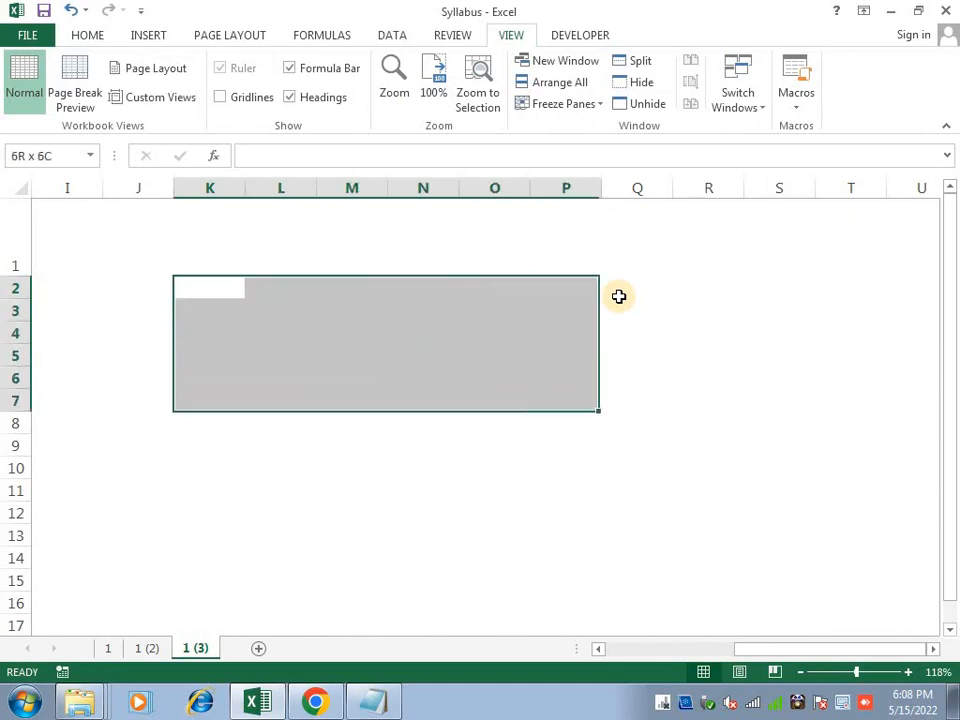
key("shift+Right")
key("shift+Down")
key("alt+h")
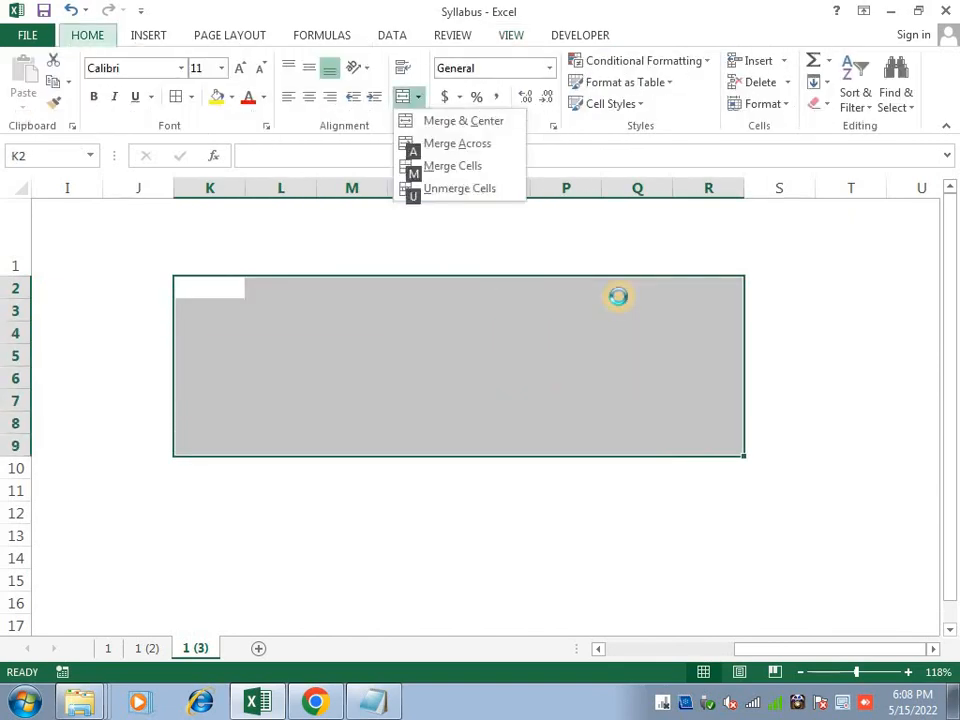
Type 'Contact us :-' followed by a phone number in the merged cell and bold it
key("BackSpace")
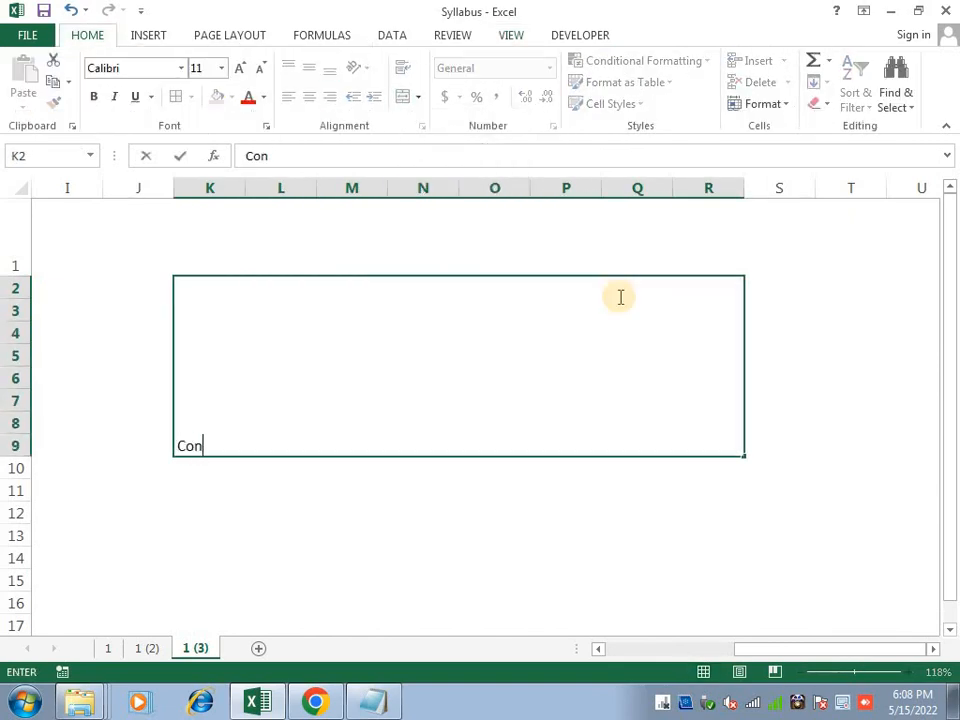
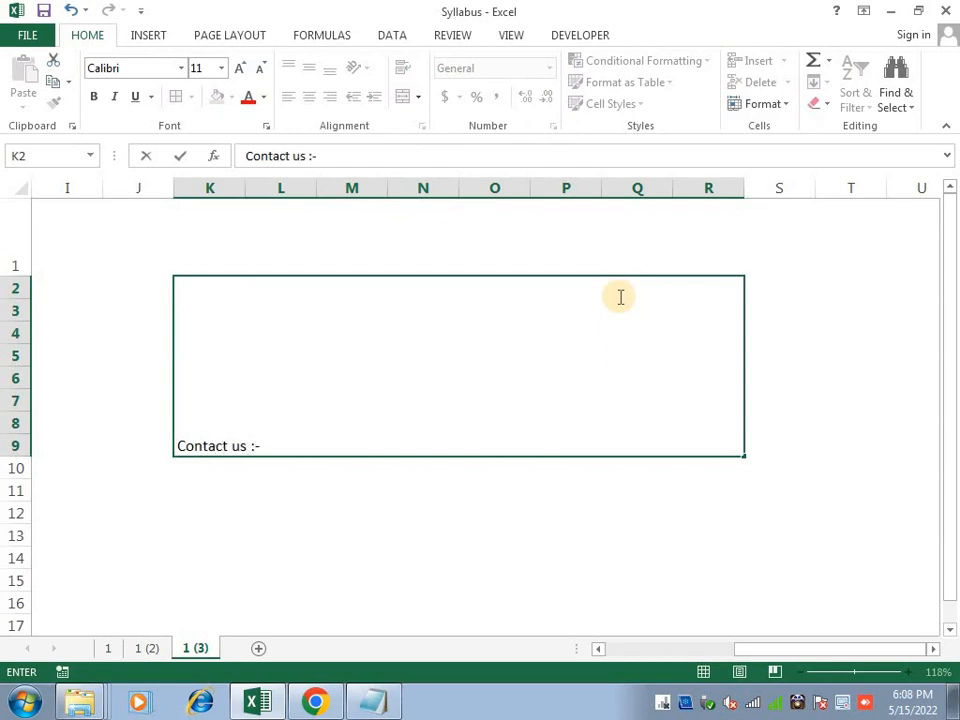
key("BackSpace")
key("BackSpace")
key("Return")
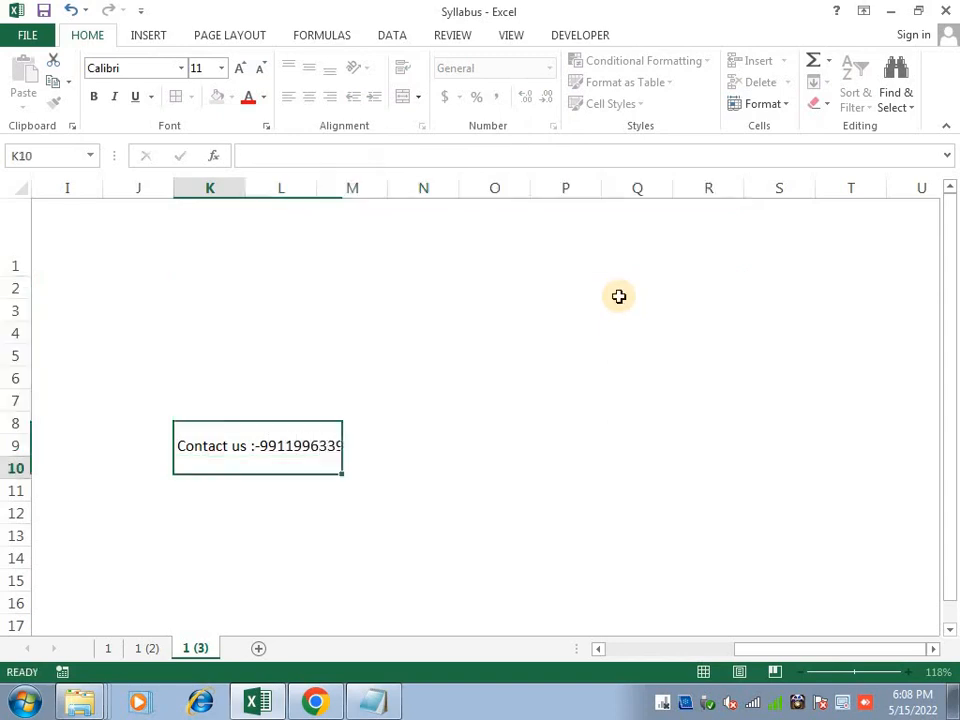
left_click(619, 296)
key("ctrl+b")
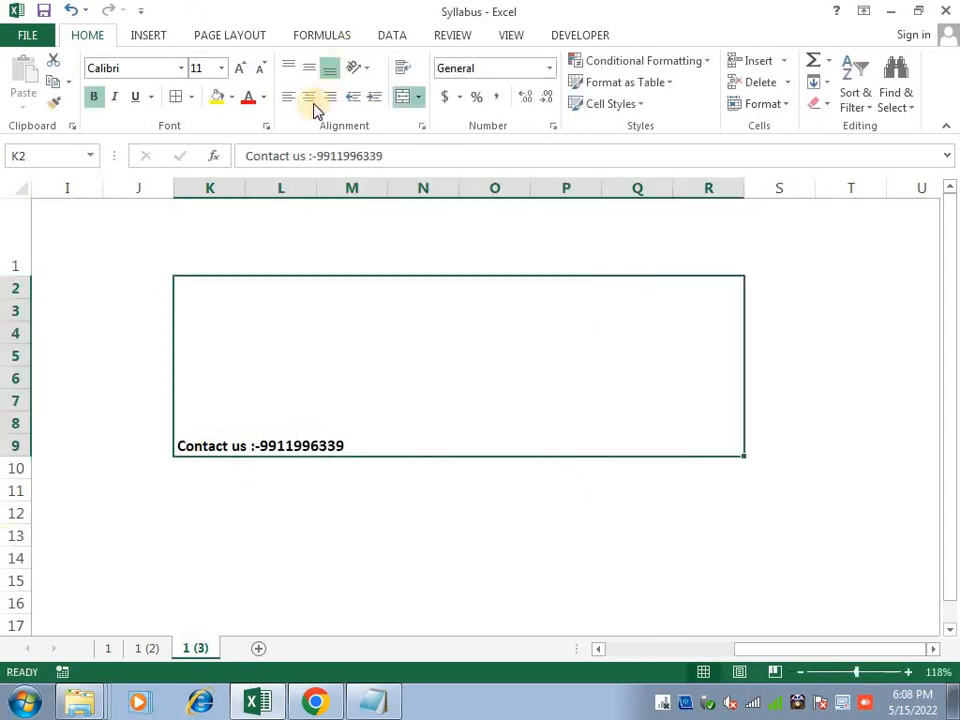
Centre the banner text horizontally and vertically and enlarge it to 36 point
left_click(309, 96)
left_click(309, 68)
left_click(241, 68)
left_click(241, 68)
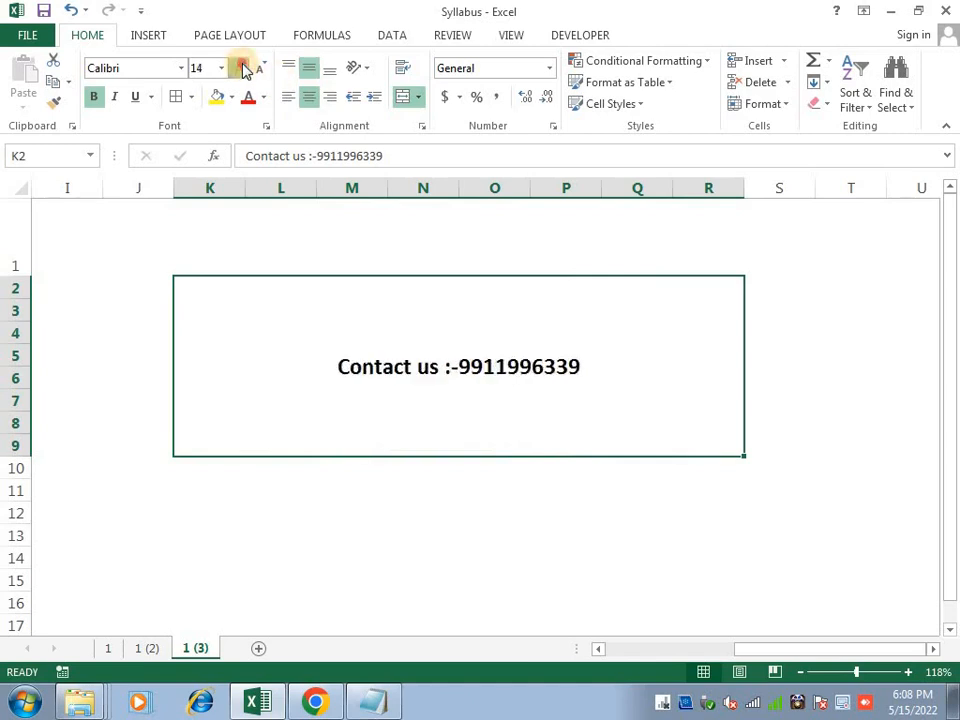
left_click(241, 68)
left_click(241, 68)
left_click(241, 68)
left_click(241, 68)
left_click(241, 68)
left_click(241, 68)
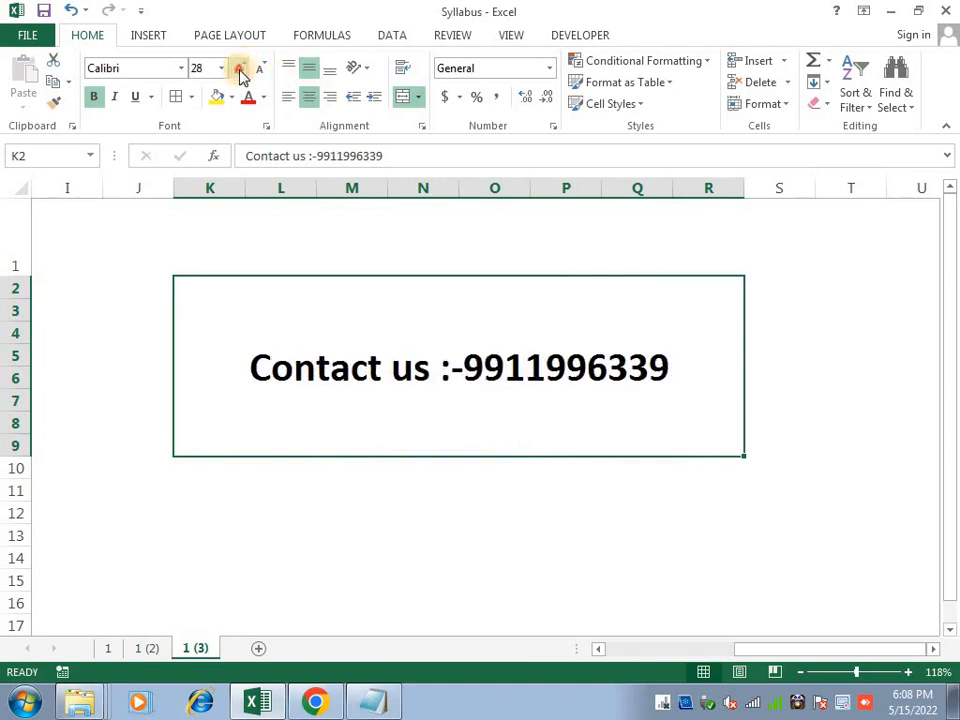
left_click(241, 68)
Colour the banner text red and change its font to Aharoni
left_click(250, 98)
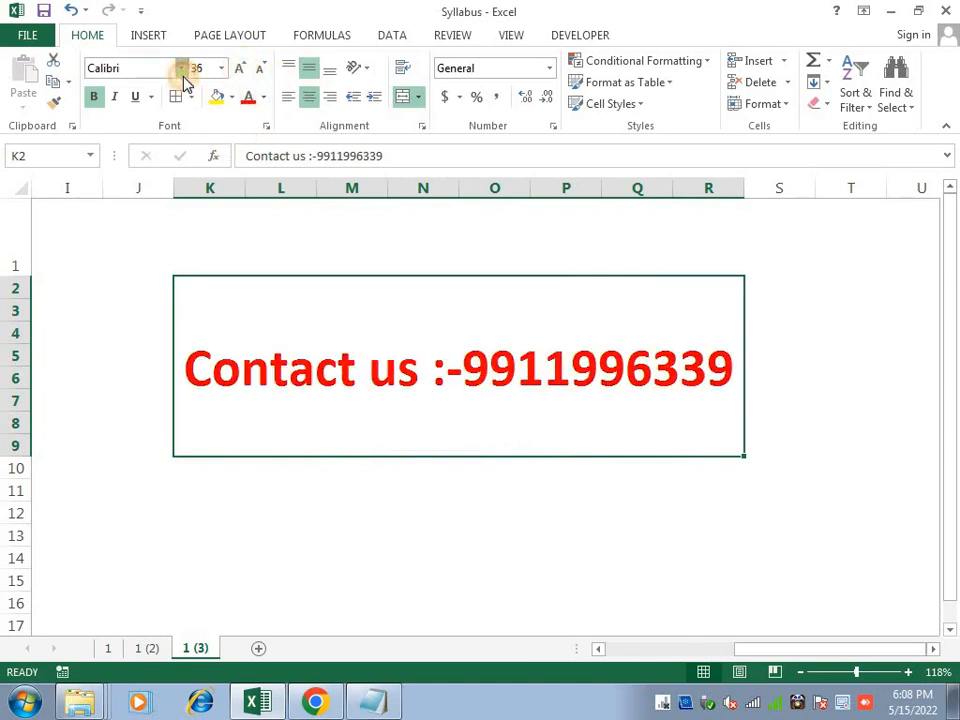
left_click(181, 68)
left_click(227, 204)
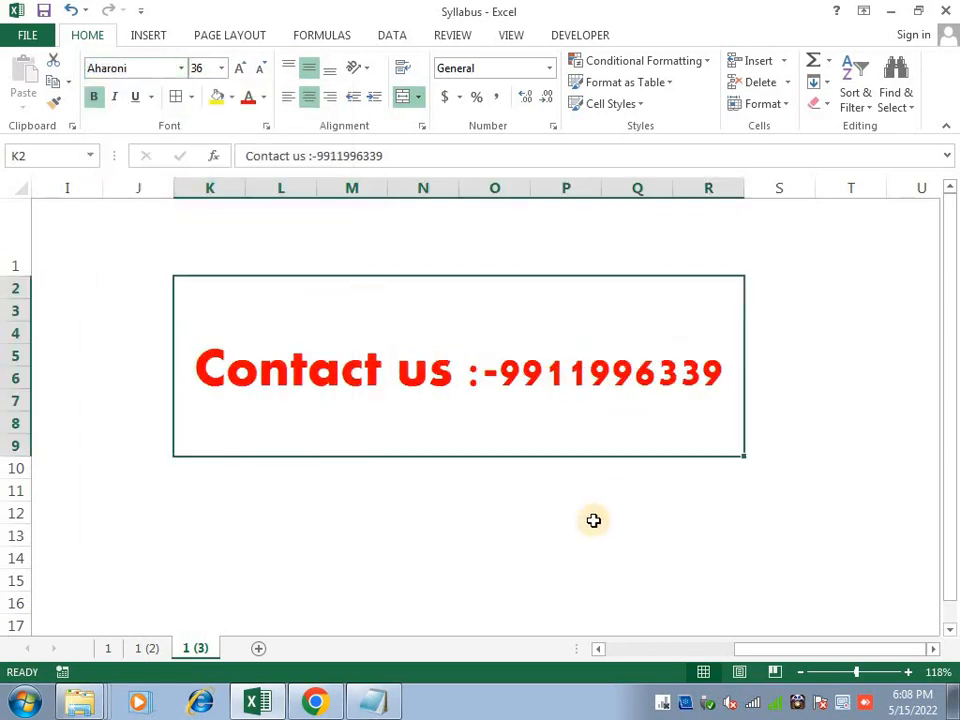
key("alt+h")
key("Escape")
key("Escape")
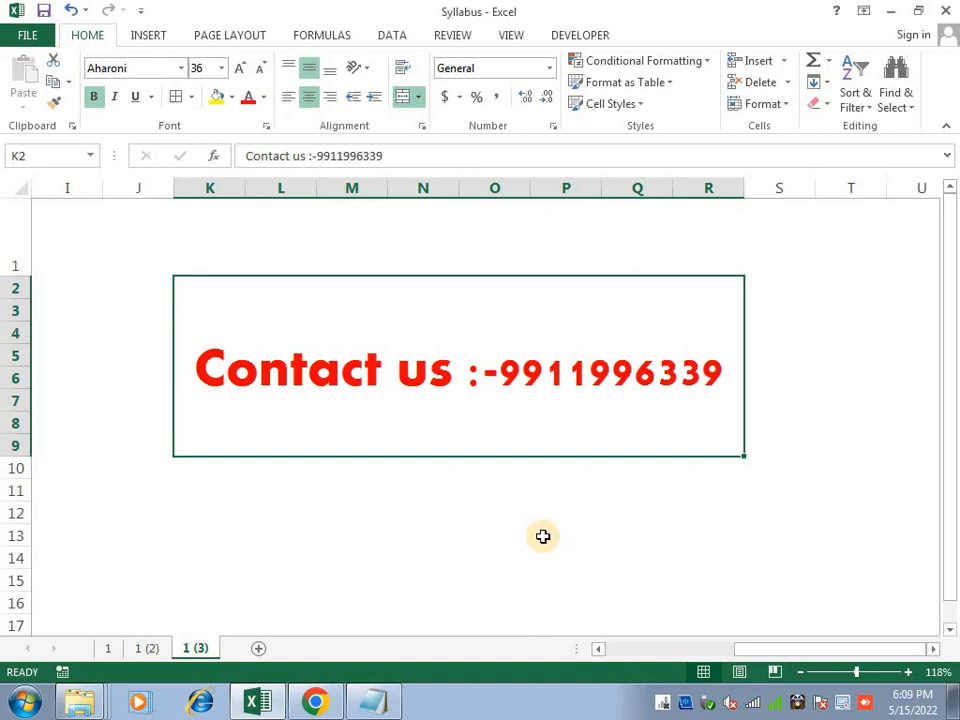
key("Down")
key("Down")
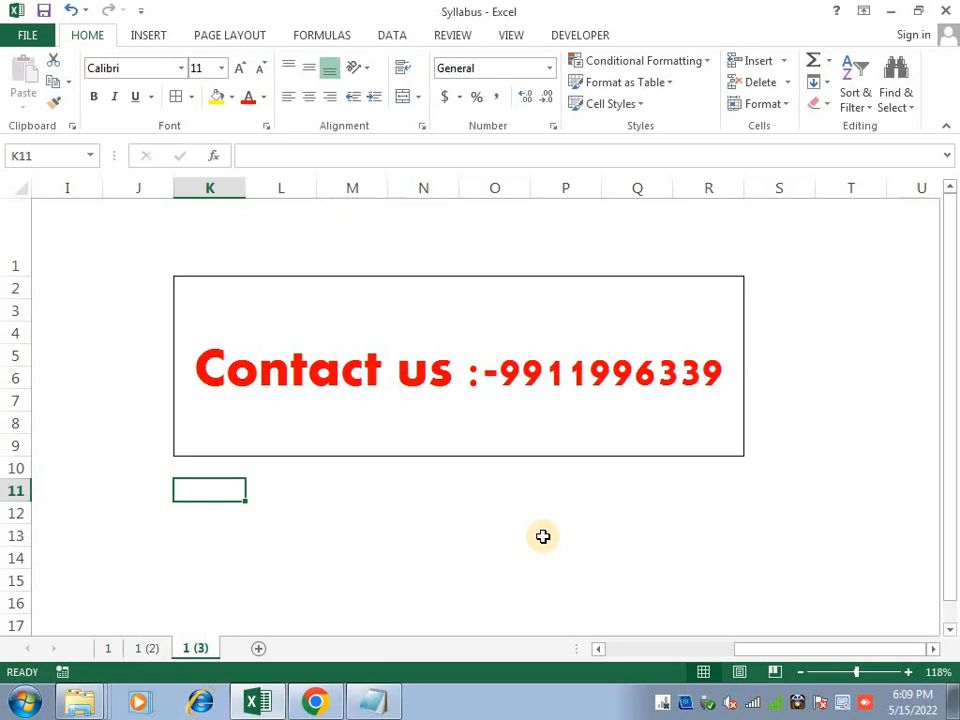
key("Up")
key("Up")
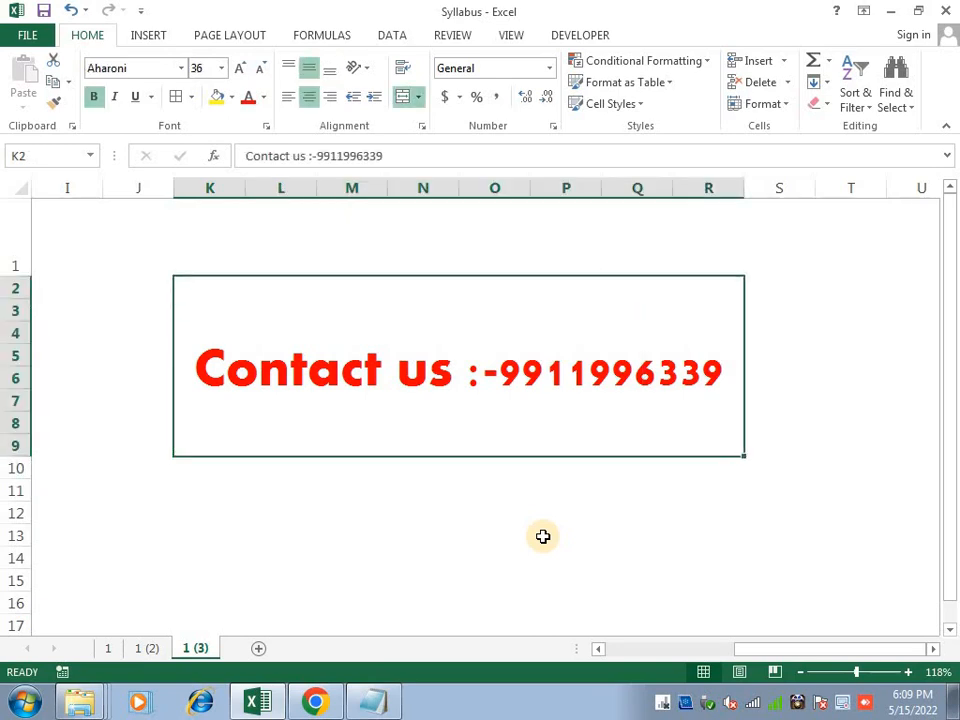